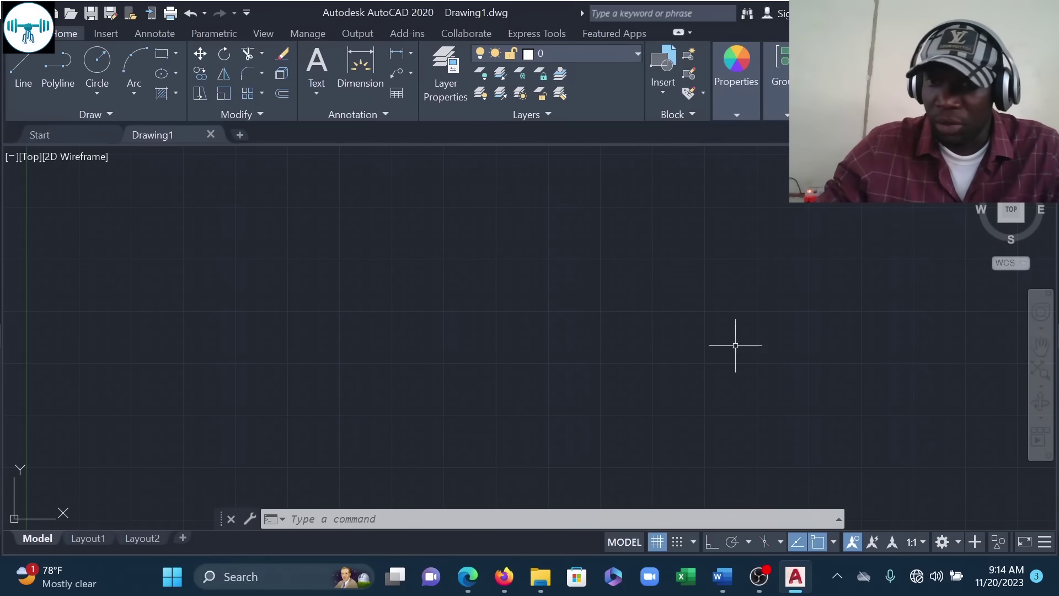
Step: Switch the workspace from Drafting & Annotation to 3D Modeling
{"action": "left_click", "coordinate": [943, 541]}
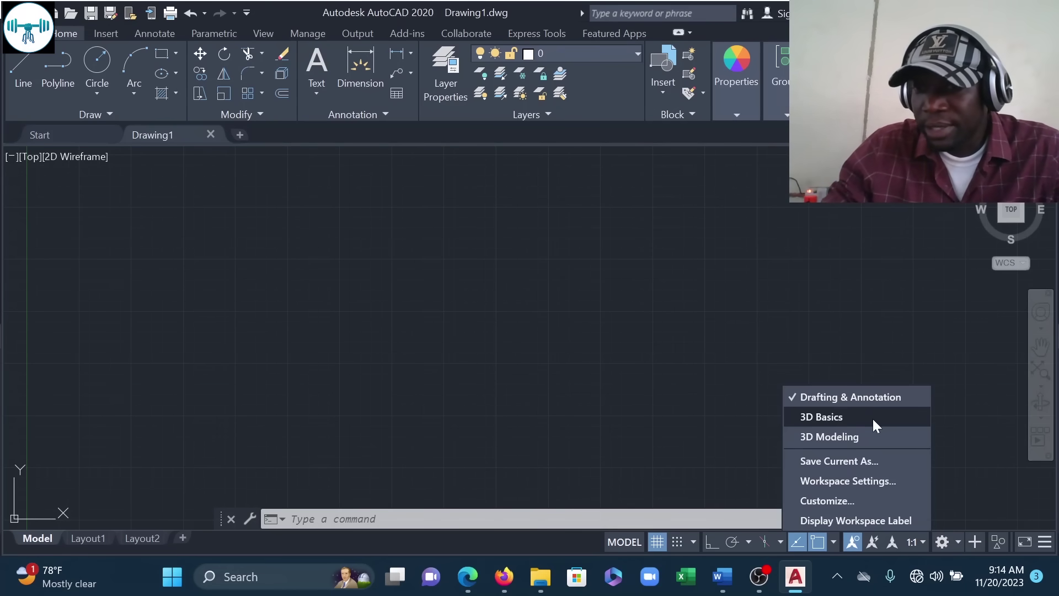
{"action": "left_click", "coordinate": [829, 436]}
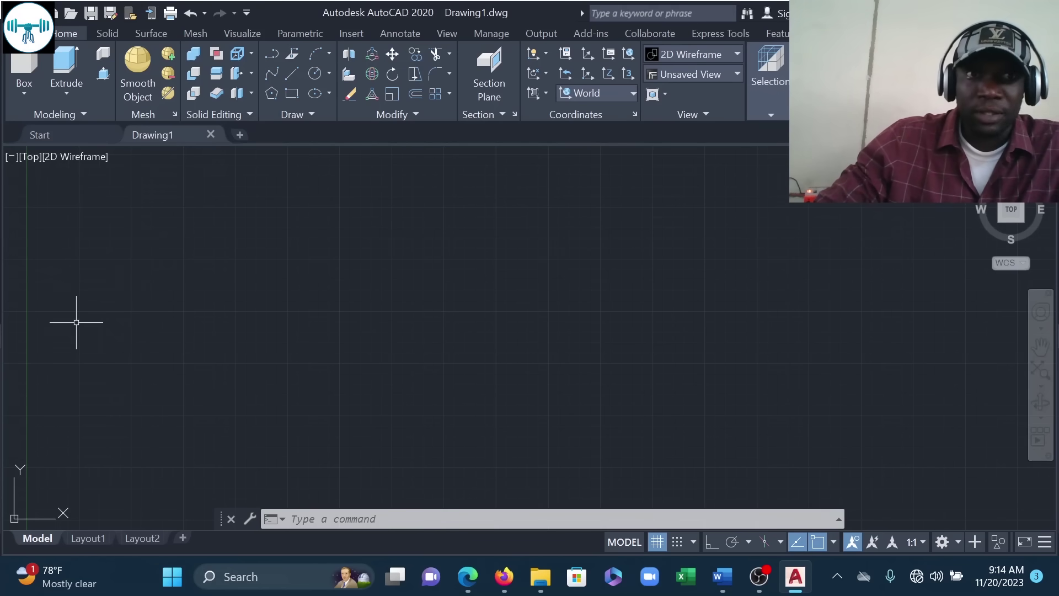
{"action": "left_click", "coordinate": [82, 114]}
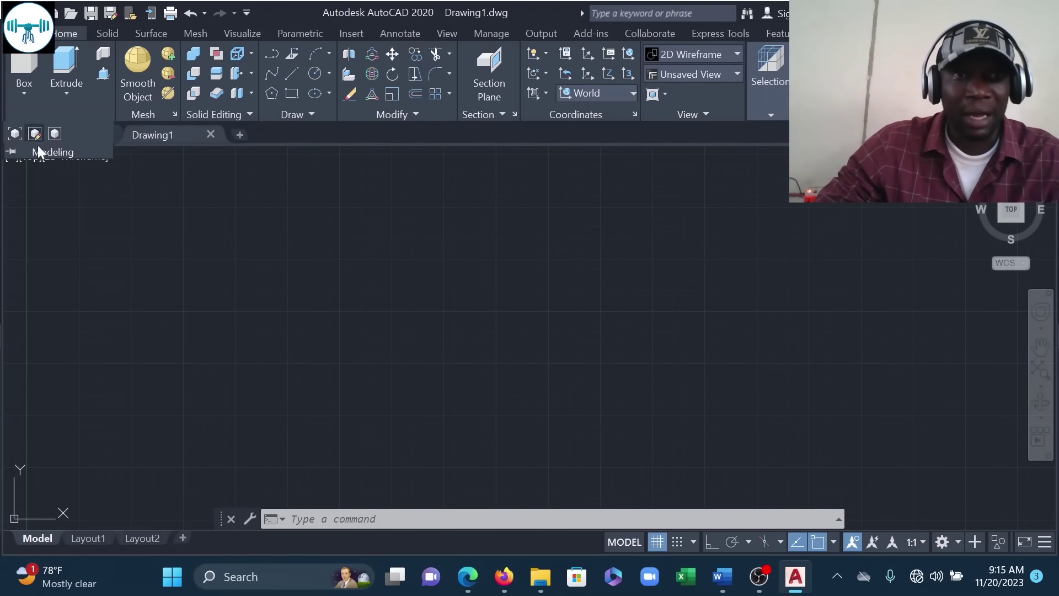
{"action": "left_click", "coordinate": [25, 86]}
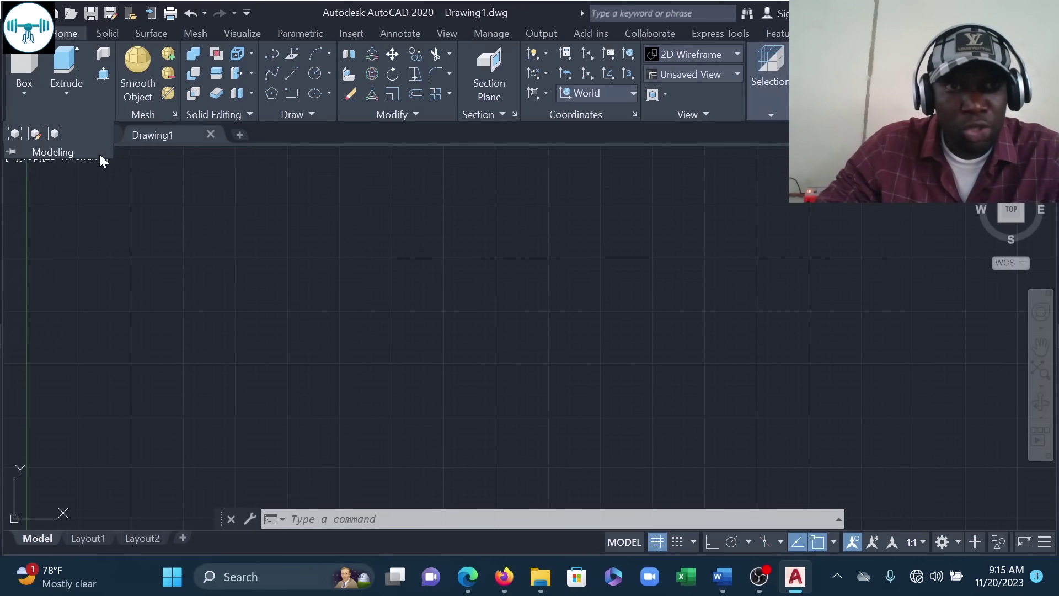
{"action": "left_click", "coordinate": [67, 94]}
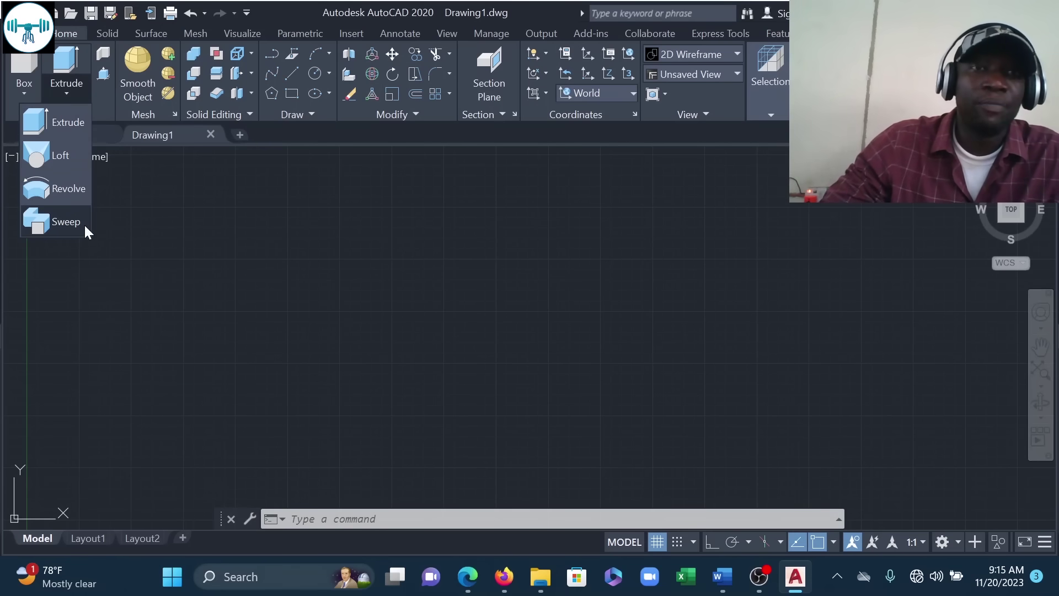
Step: Start a new blank drawing from the Start page
{"action": "left_click", "coordinate": [103, 134]}
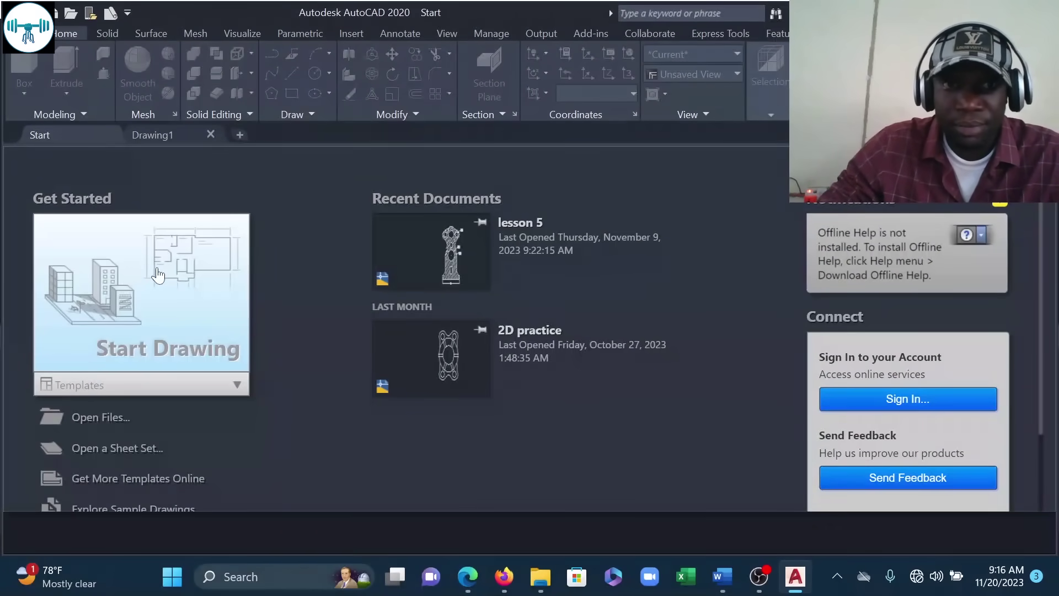
{"action": "left_click", "coordinate": [123, 286]}
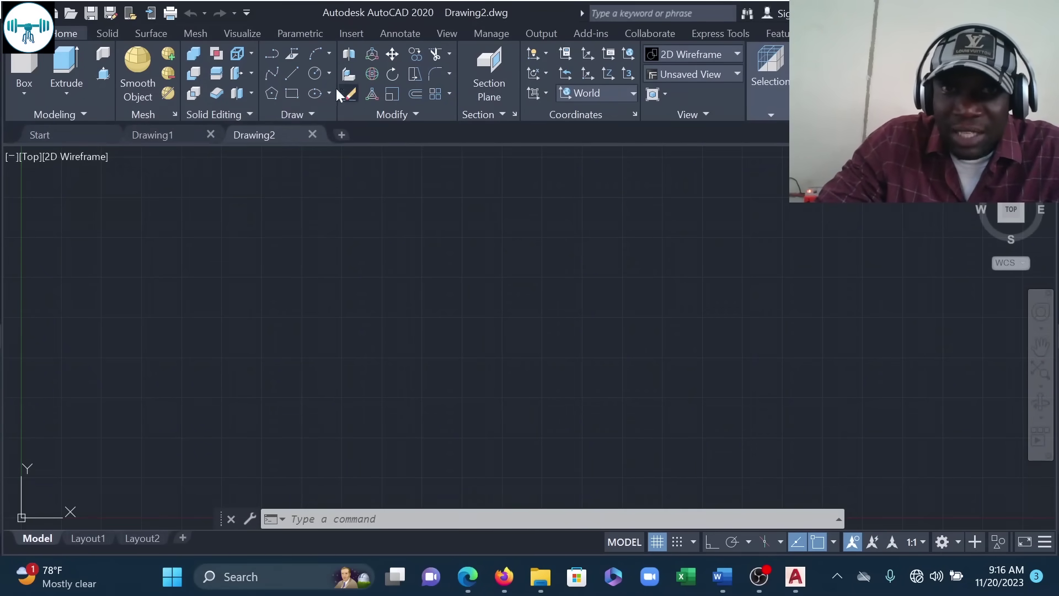
{"action": "left_click", "coordinate": [392, 113]}
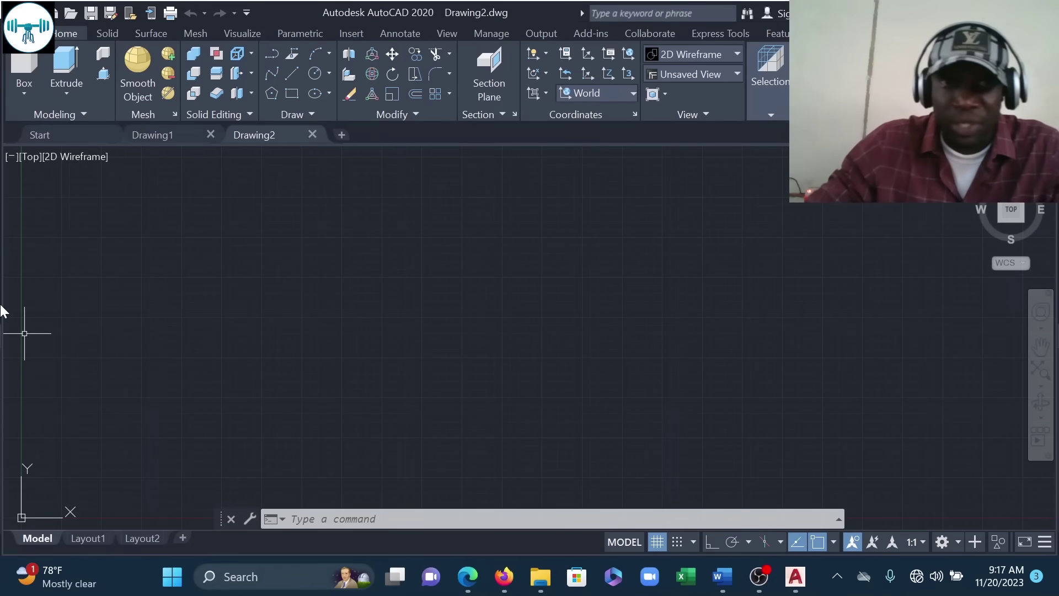
Step: Split the model space into four equal viewports using the Four: Equal viewport configuration
{"action": "left_click", "coordinate": [240, 34]}
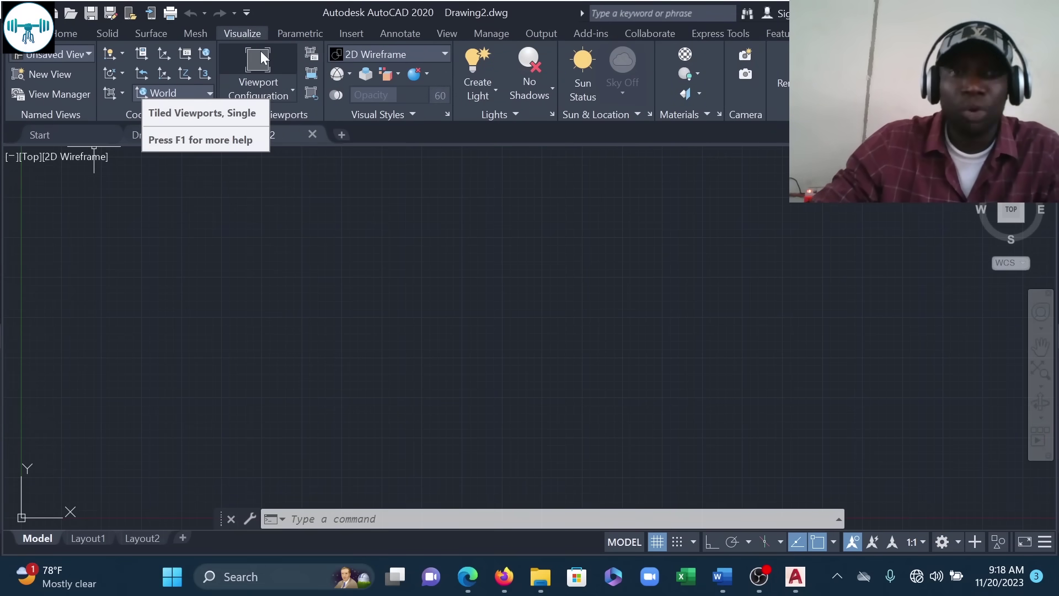
{"action": "left_click", "coordinate": [271, 90]}
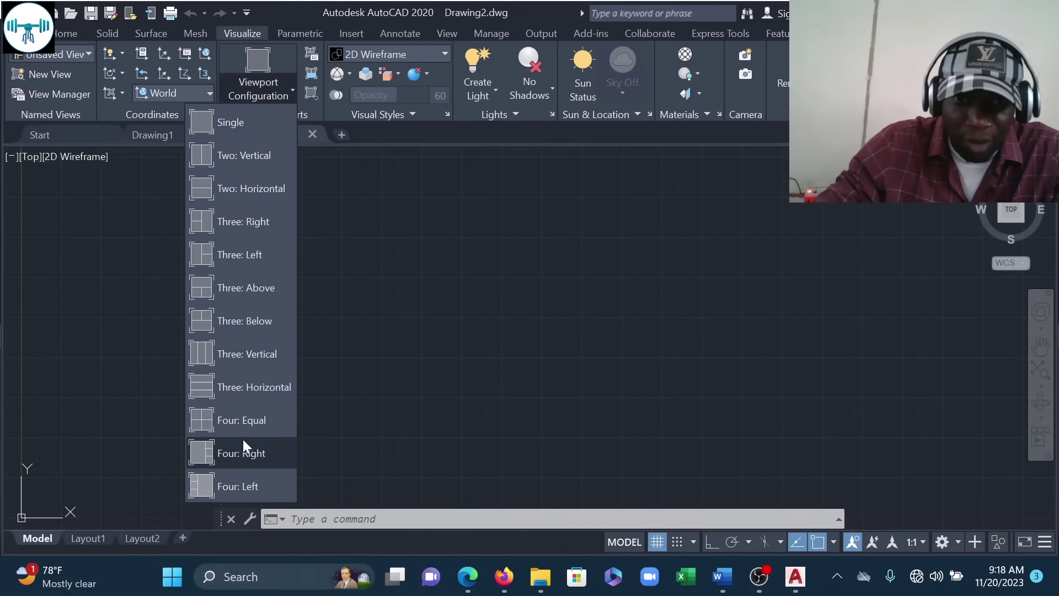
{"action": "left_click", "coordinate": [236, 421]}
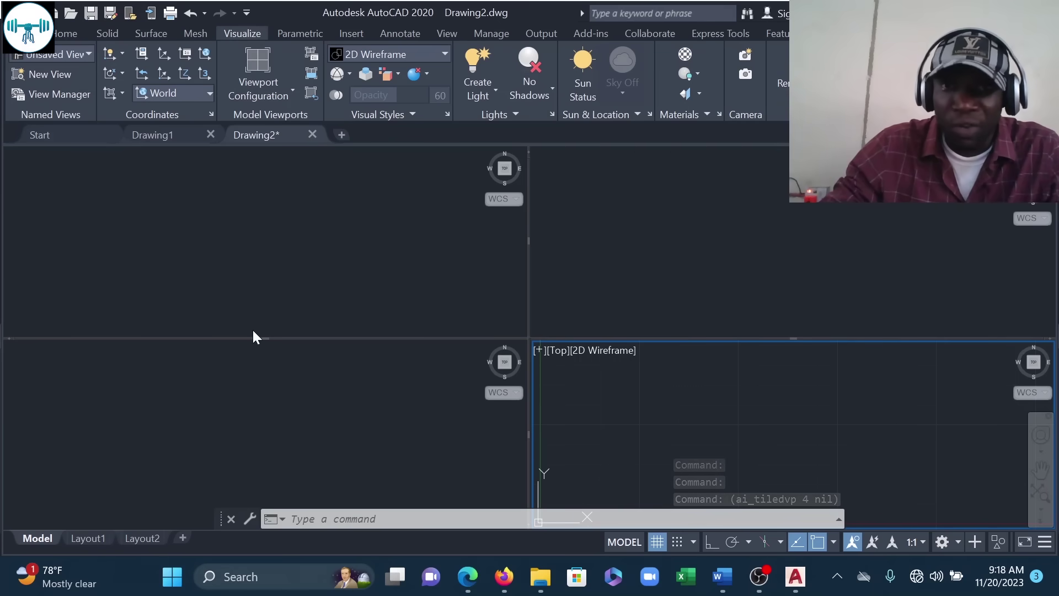
Step: Activate each of the four viewports in turn to look at their current views
{"action": "left_click", "coordinate": [228, 212]}
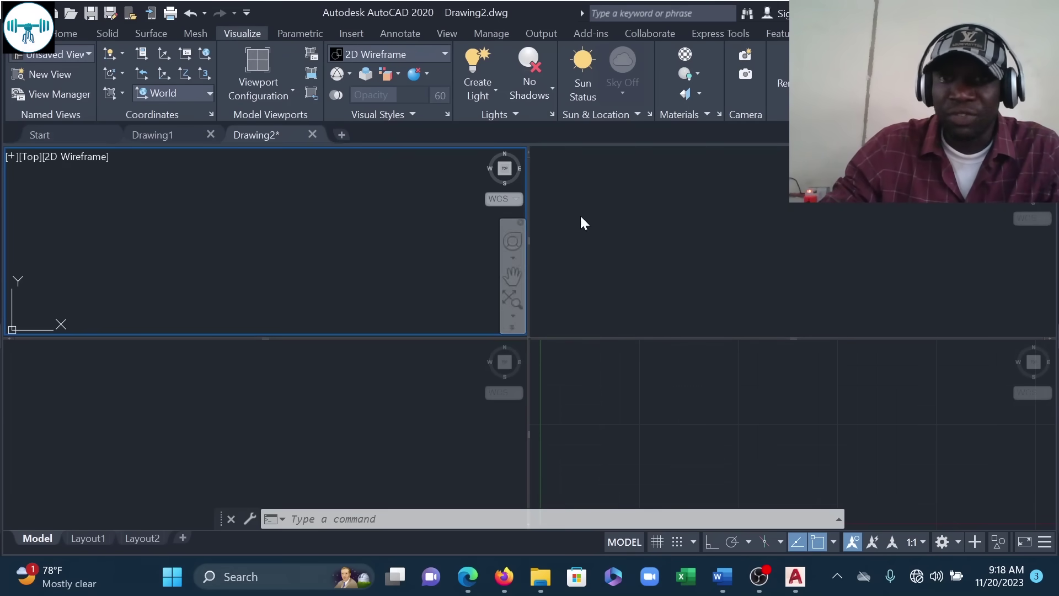
{"action": "left_click", "coordinate": [607, 209]}
{"action": "left_click", "coordinate": [351, 422]}
{"action": "left_click", "coordinate": [302, 224]}
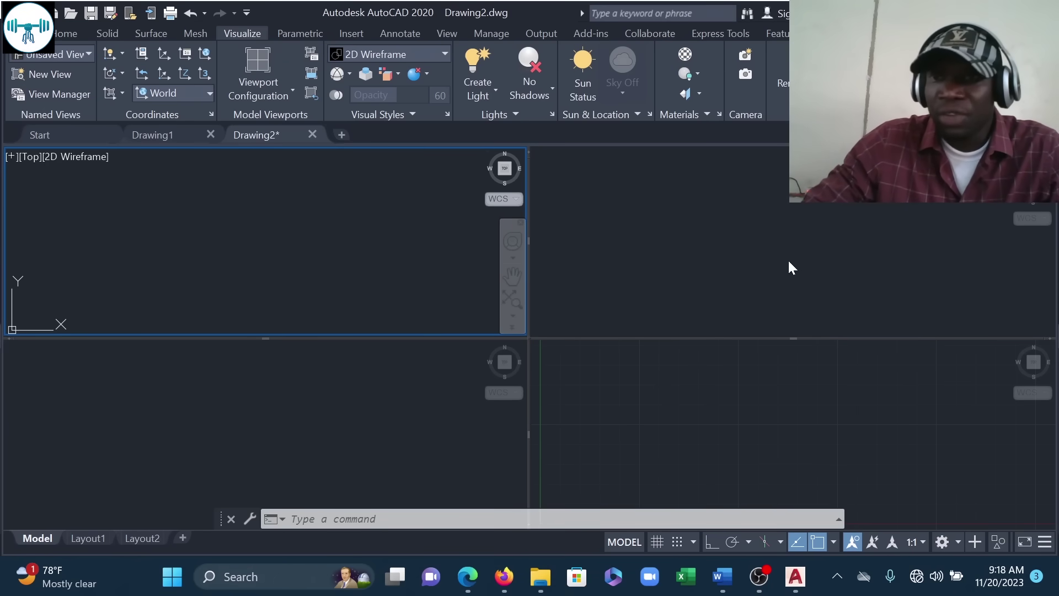
{"action": "left_click", "coordinate": [770, 246]}
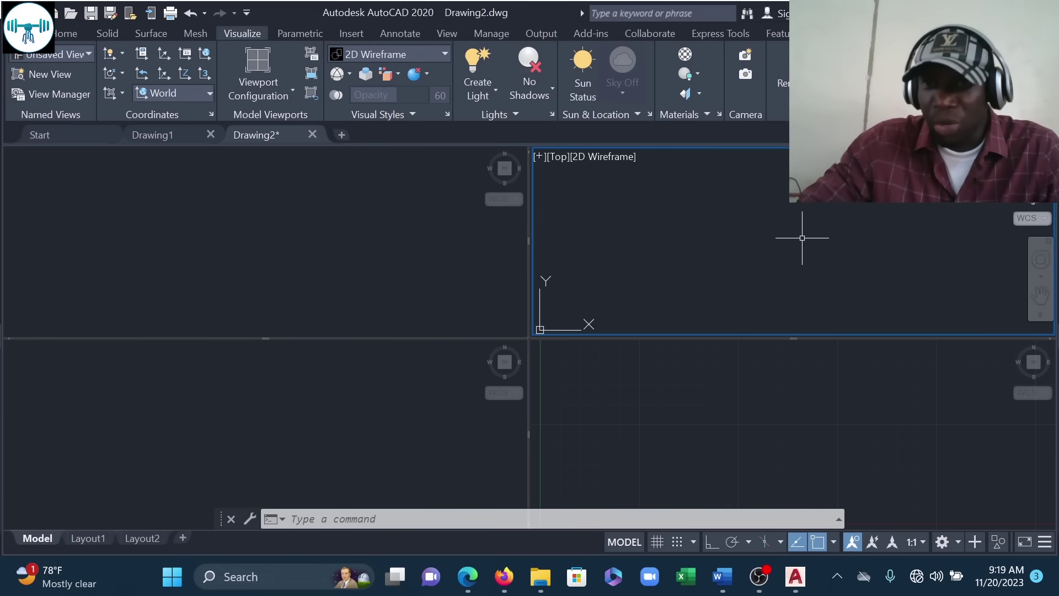
{"action": "left_click", "coordinate": [232, 425]}
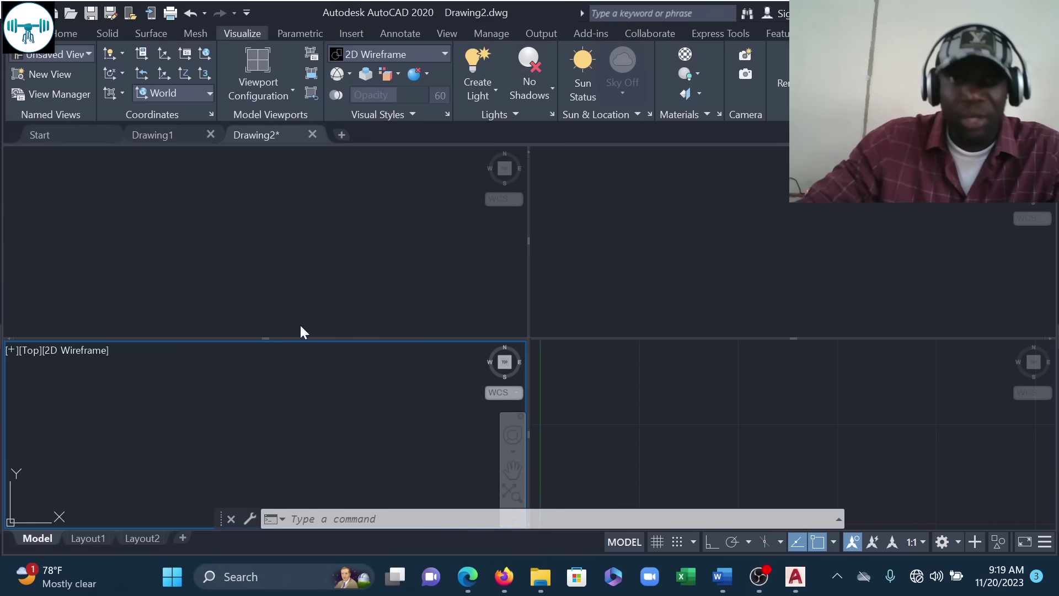
{"action": "left_click", "coordinate": [806, 420]}
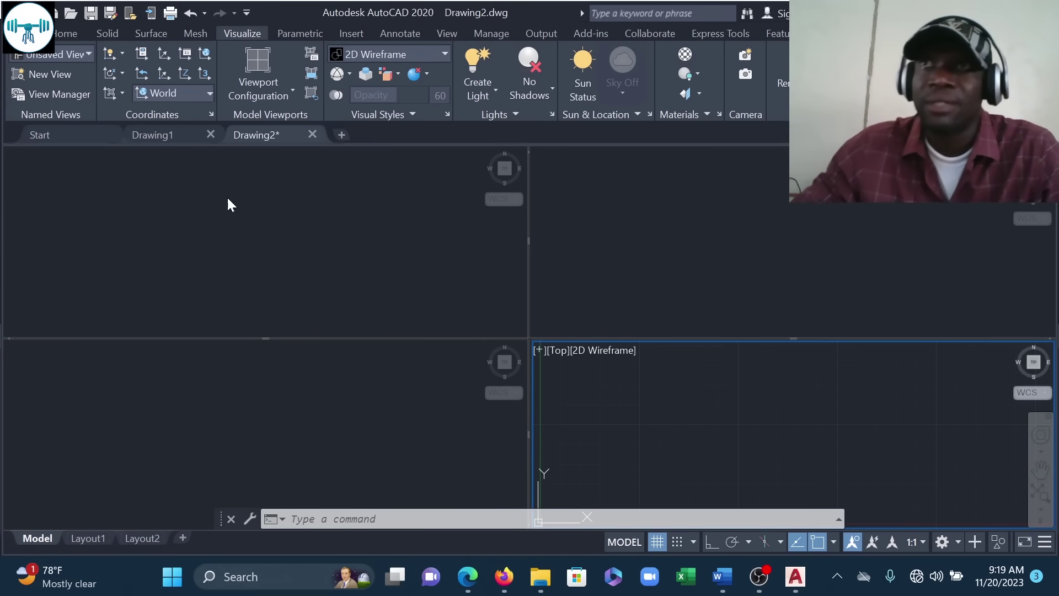
Step: Turn on the grid in the upper-left, lower-left and upper-right viewports
{"action": "left_click", "coordinate": [182, 216]}
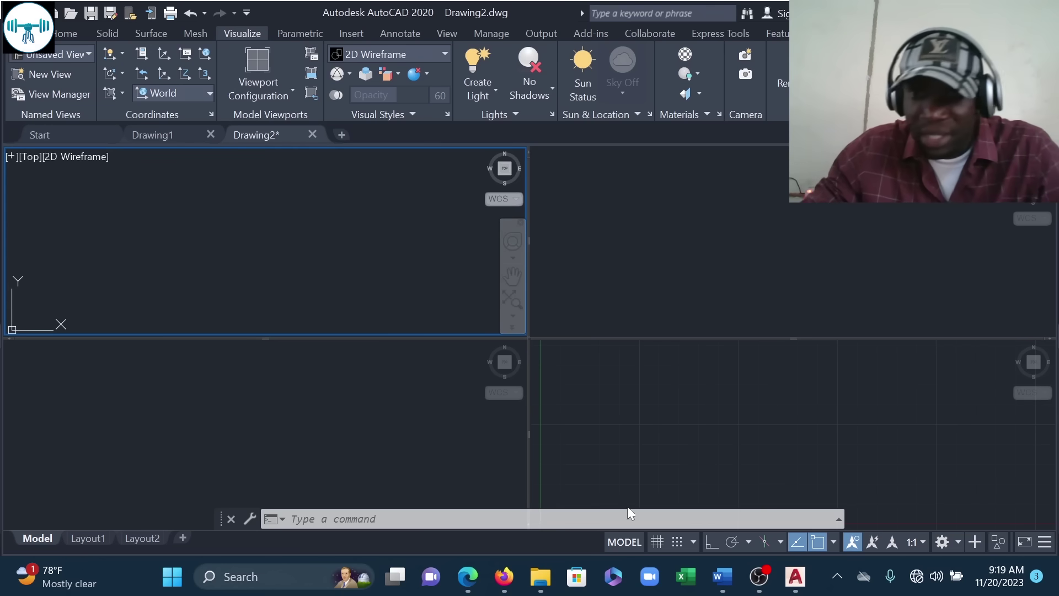
{"action": "left_click", "coordinate": [657, 542]}
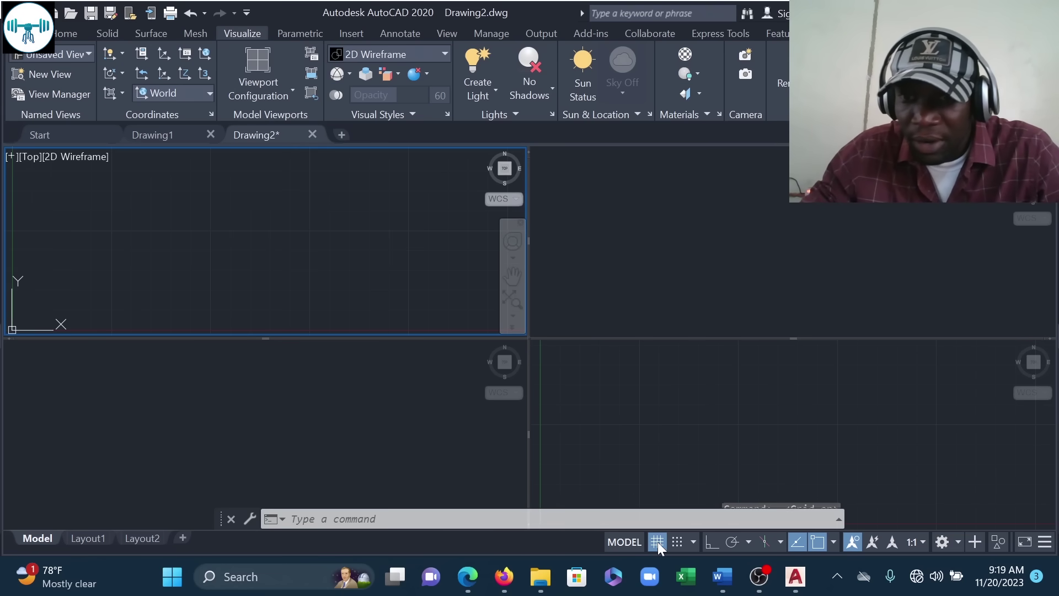
{"action": "left_click", "coordinate": [234, 427]}
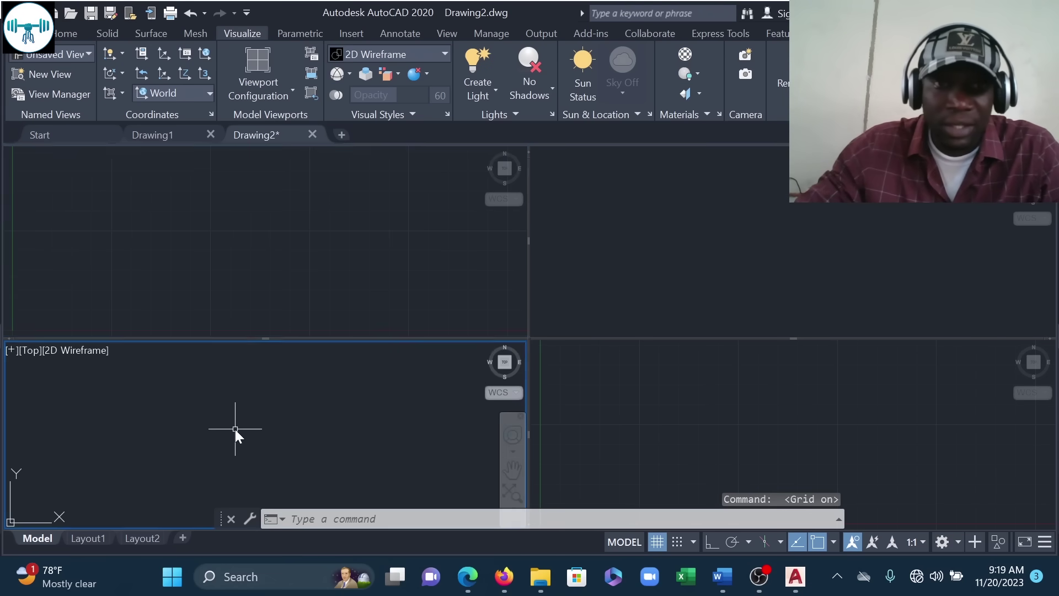
{"action": "left_click", "coordinate": [656, 542]}
{"action": "left_click", "coordinate": [690, 276]}
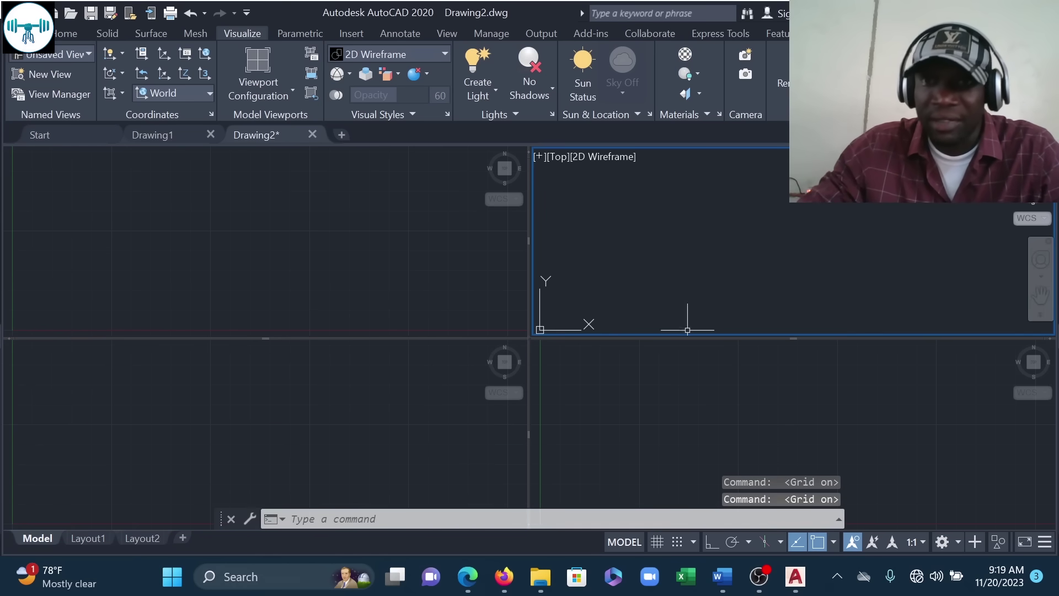
{"action": "left_click", "coordinate": [656, 541]}
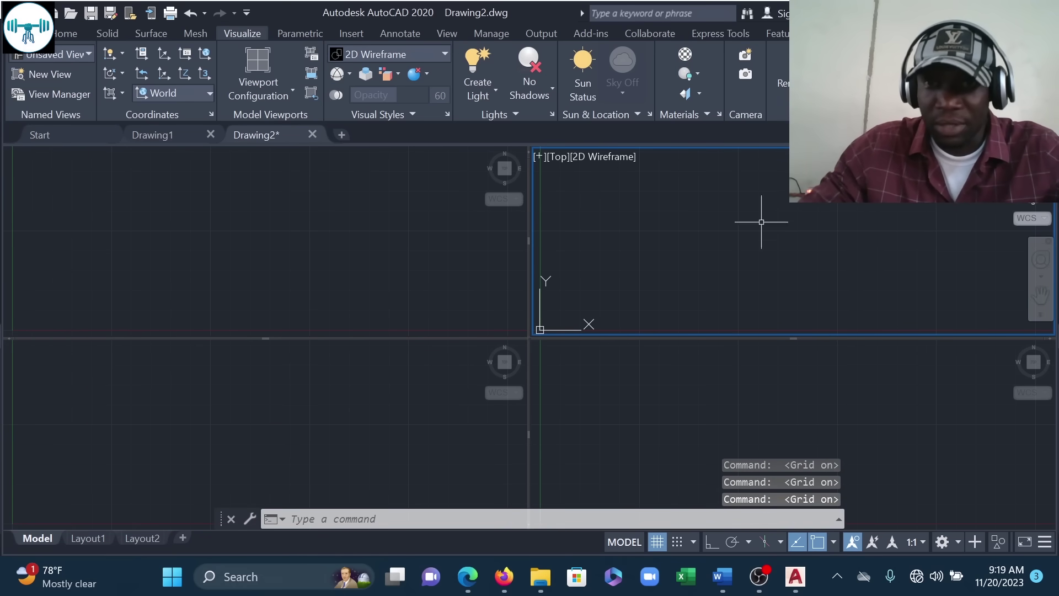
{"action": "left_click", "coordinate": [182, 204]}
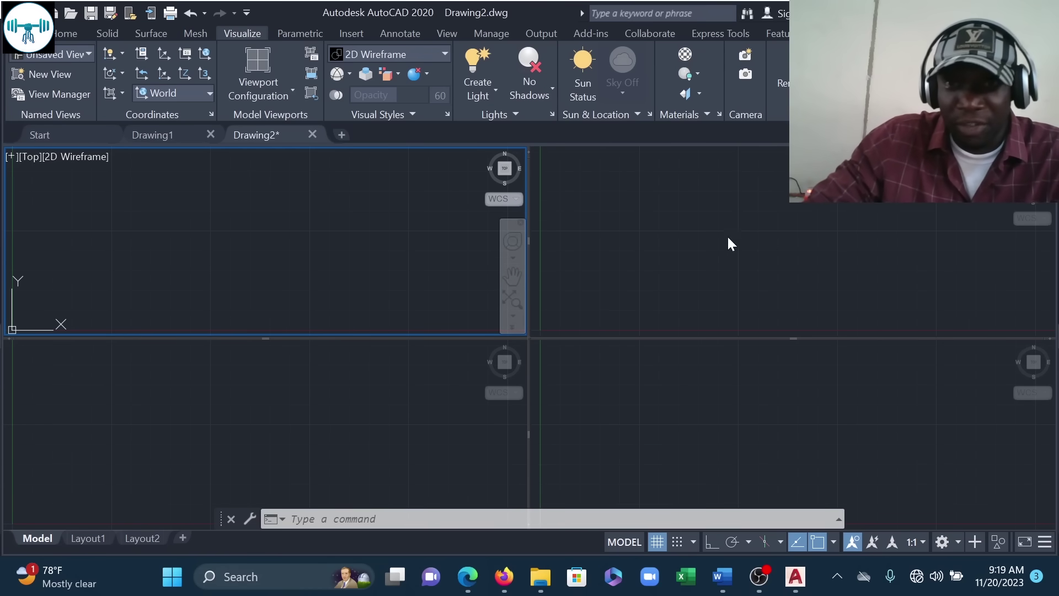
{"action": "left_click", "coordinate": [617, 231]}
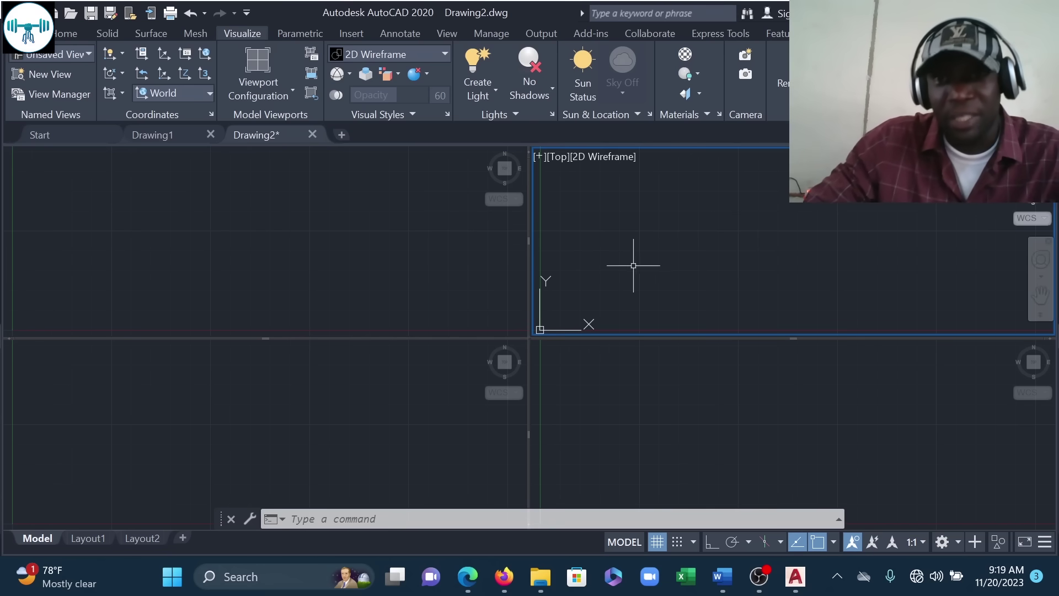
{"action": "left_click", "coordinate": [219, 220]}
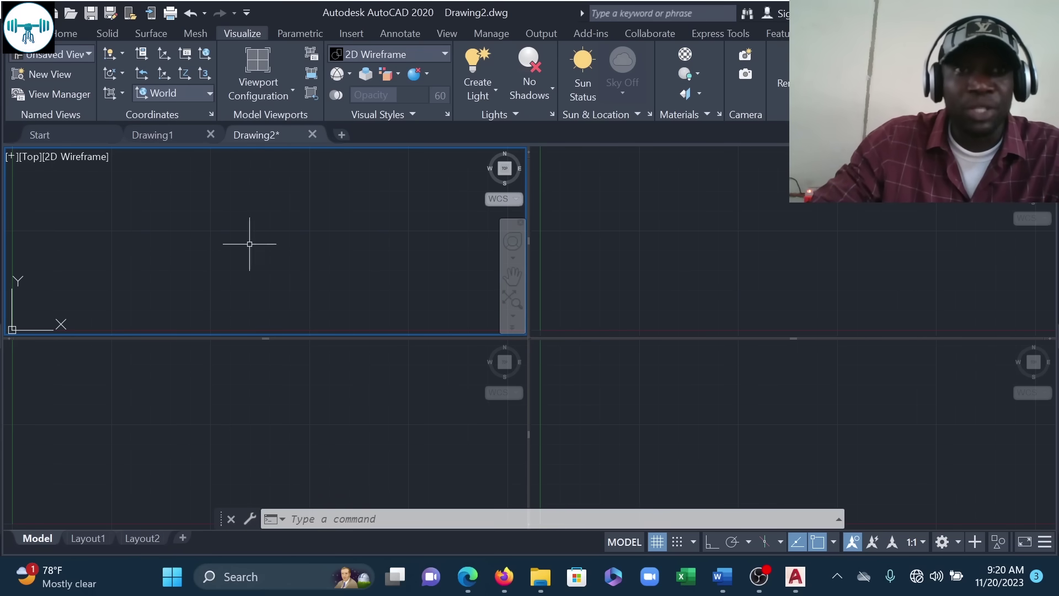
Step: Set the lower-left viewport to the Front view
{"action": "left_click", "coordinate": [220, 395]}
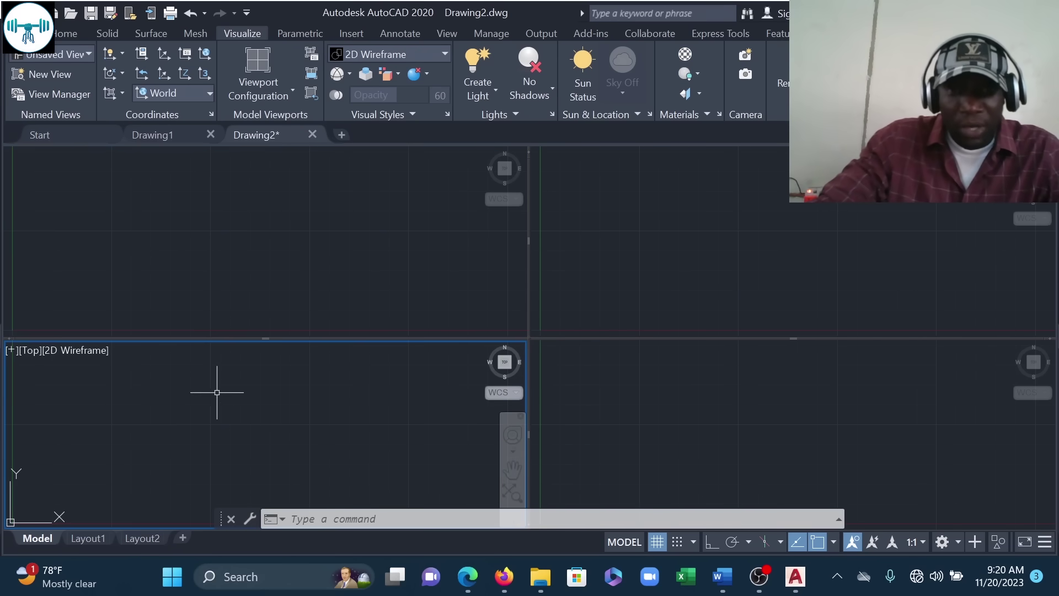
{"action": "left_click", "coordinate": [32, 348]}
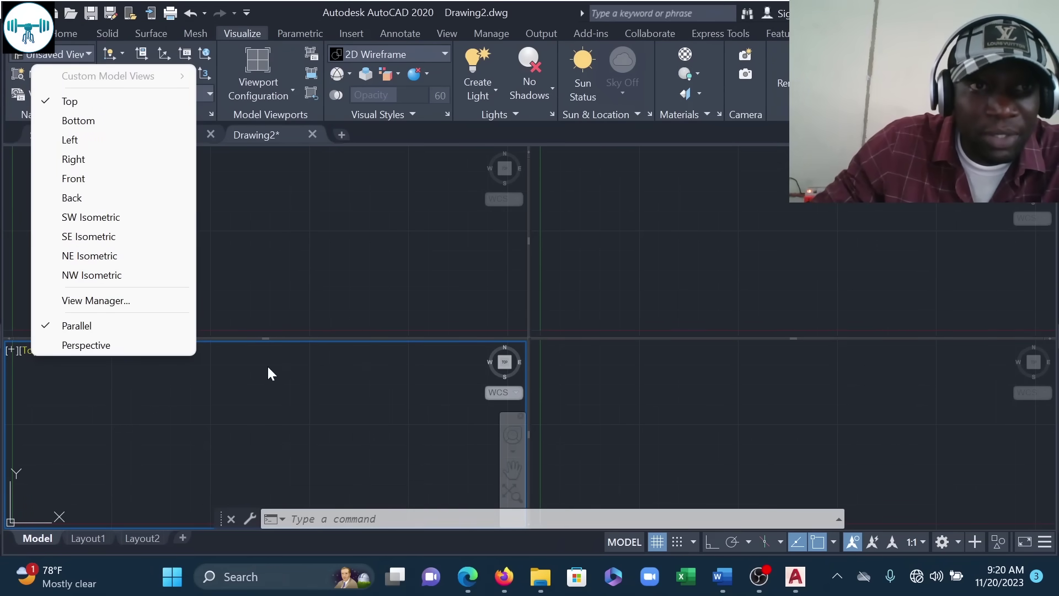
{"action": "left_click", "coordinate": [84, 180]}
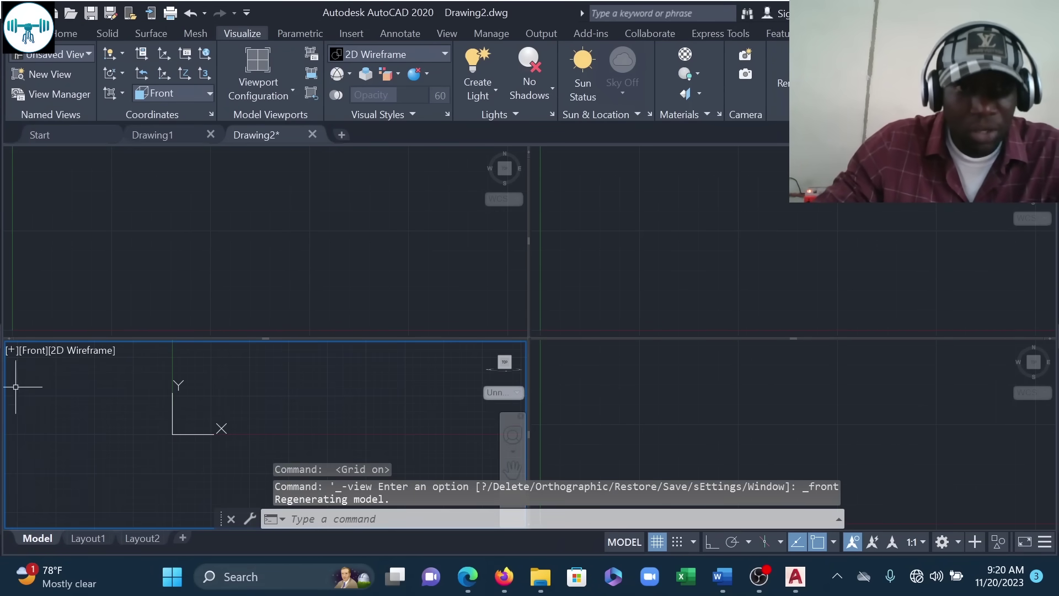
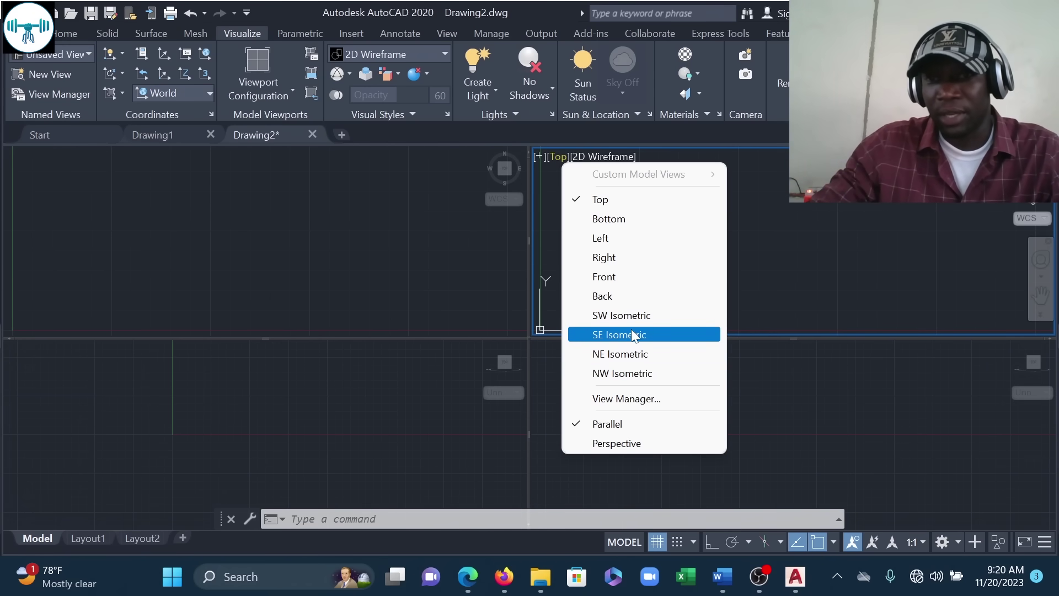
Step: Set the upper-right viewport to the SE Isometric view
{"action": "left_click", "coordinate": [638, 335]}
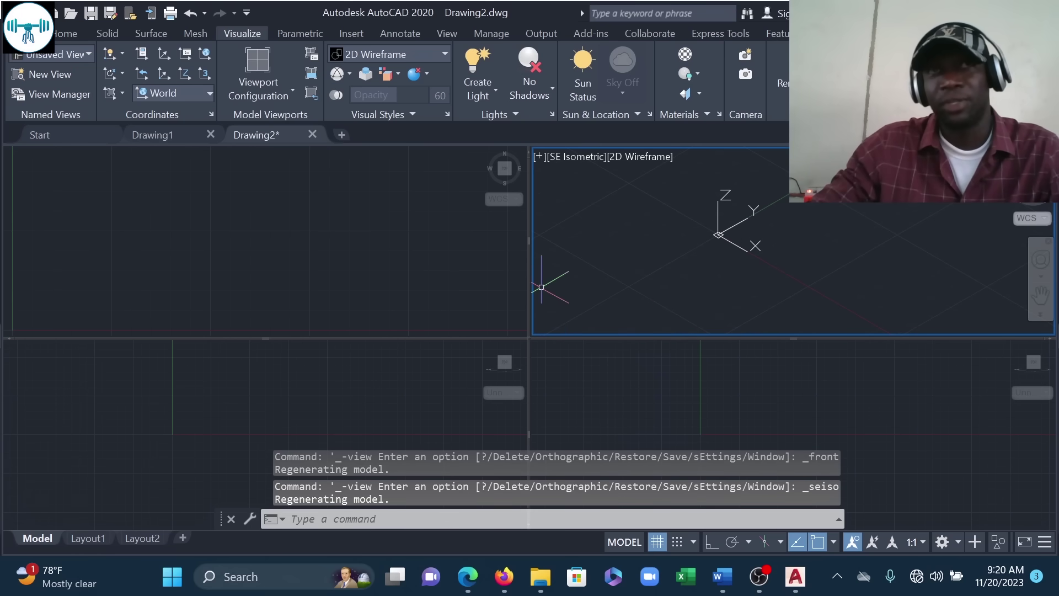
{"action": "left_click", "coordinate": [770, 576]}
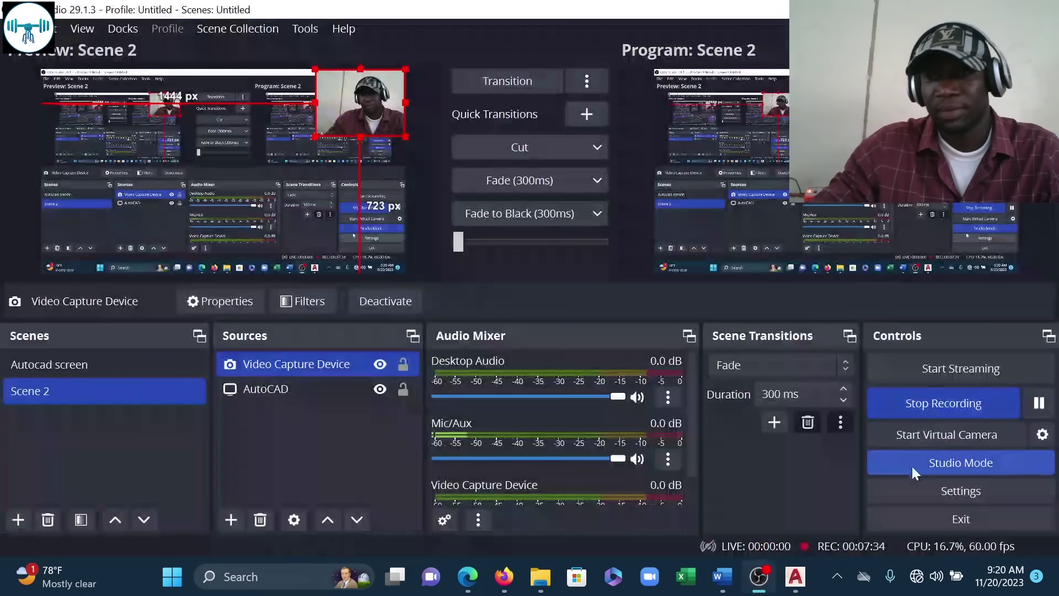
{"action": "left_click", "coordinate": [943, 406]}
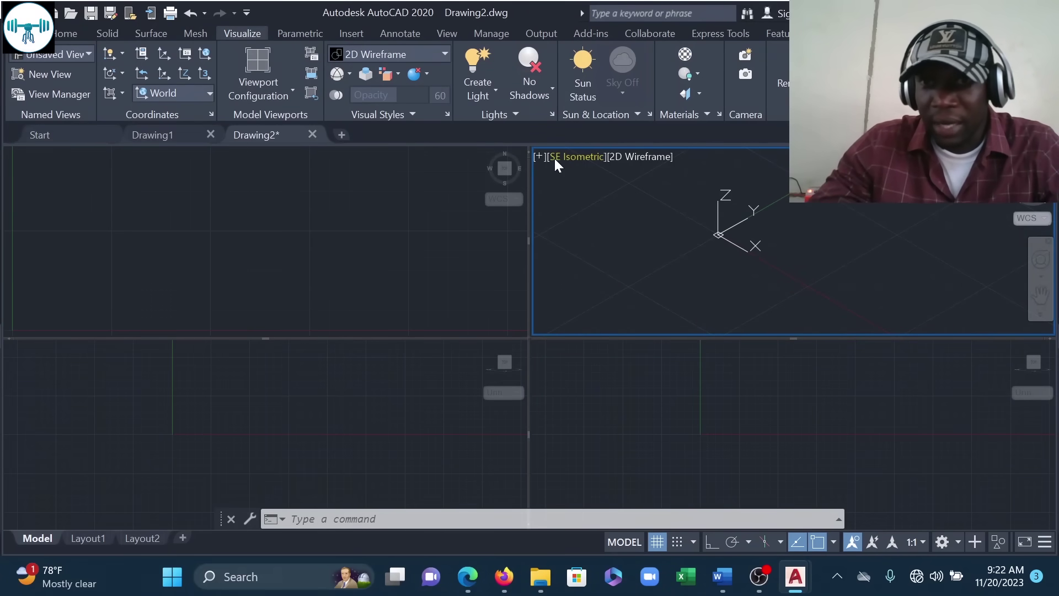
Step: Try the NE Isometric view in the upper-right viewport and replace it with SW Isometric
{"action": "left_click", "coordinate": [573, 156]}
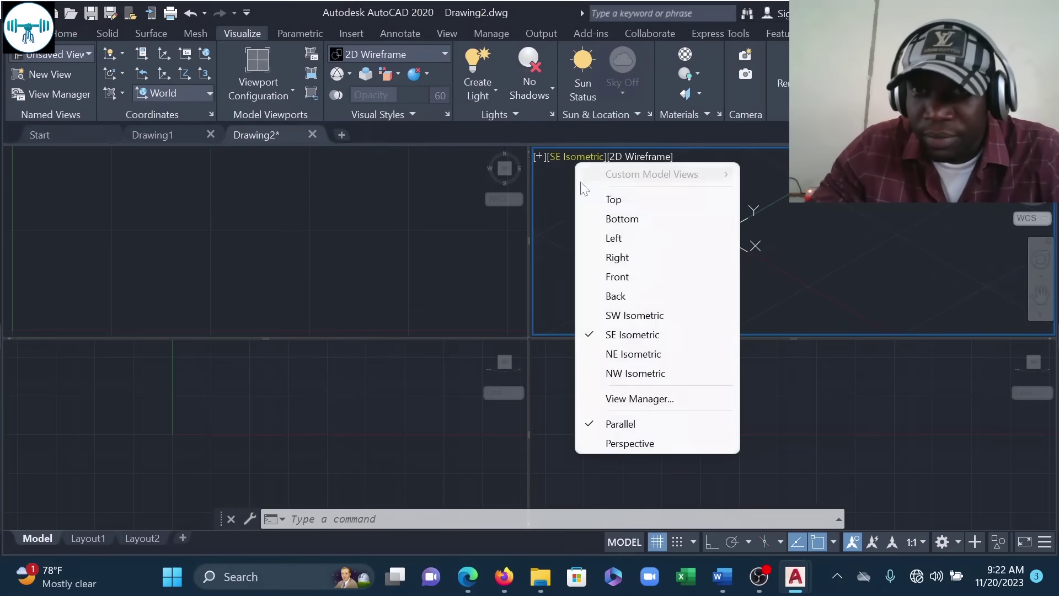
{"action": "left_click", "coordinate": [671, 353]}
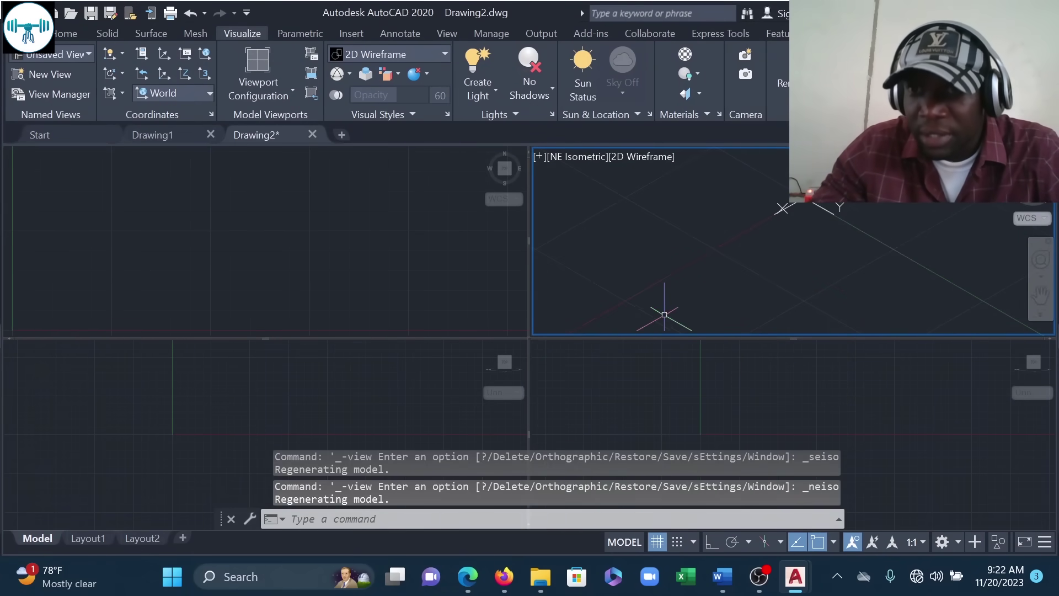
{"action": "left_click", "coordinate": [578, 154]}
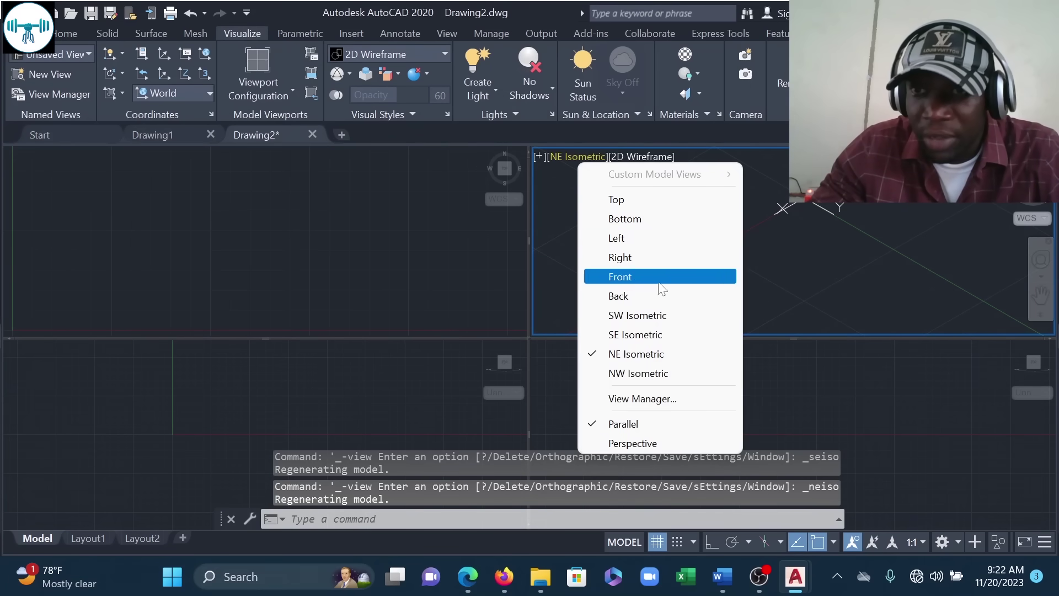
{"action": "left_click", "coordinate": [643, 315]}
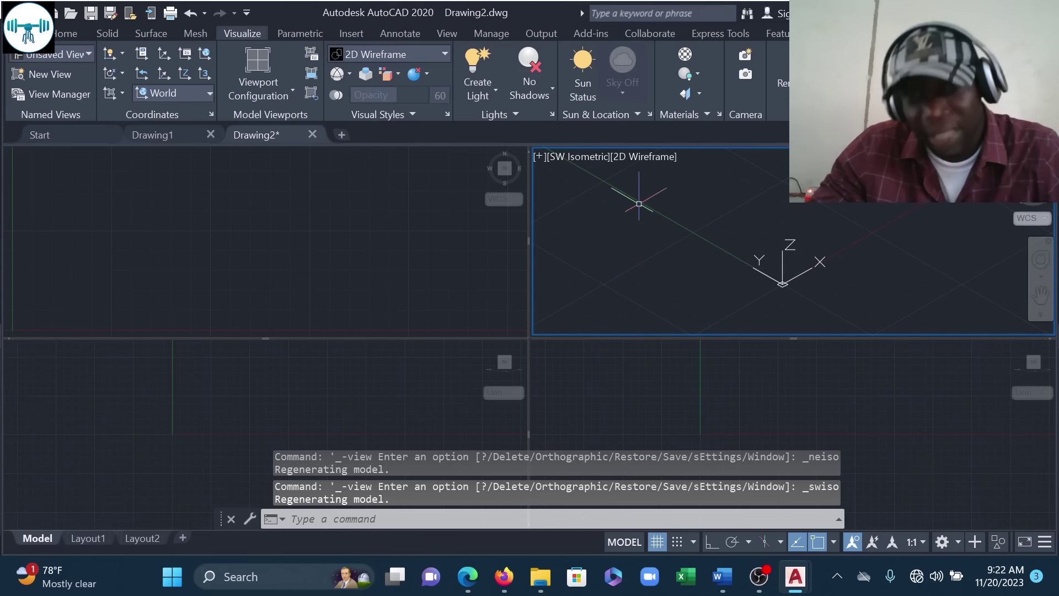
Step: Try the NW, SE, SW and NE Isometric views one after another in the upper-right viewport
{"action": "left_click", "coordinate": [575, 159]}
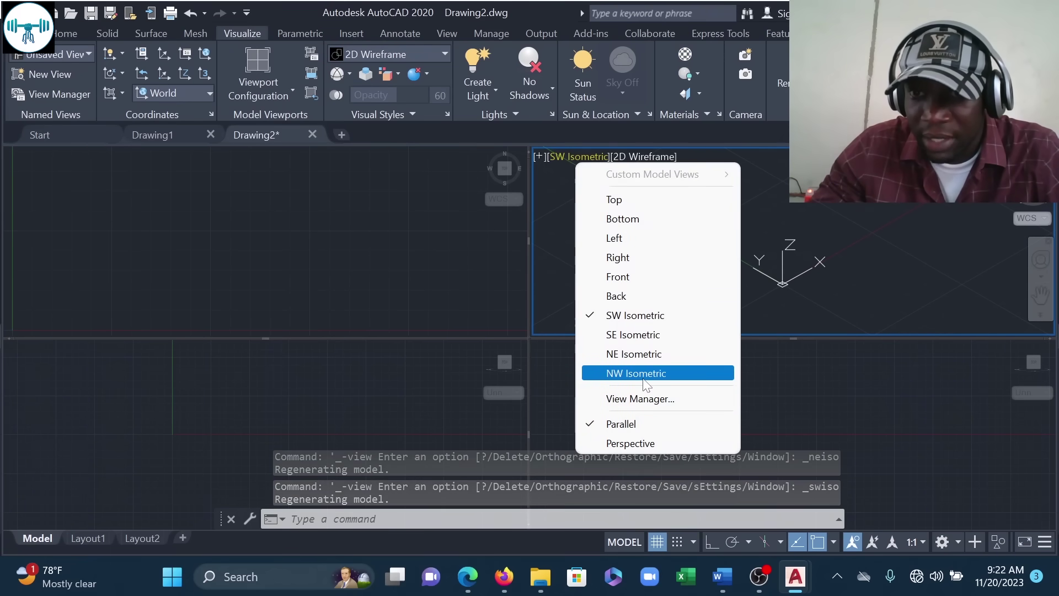
{"action": "left_click", "coordinate": [643, 373]}
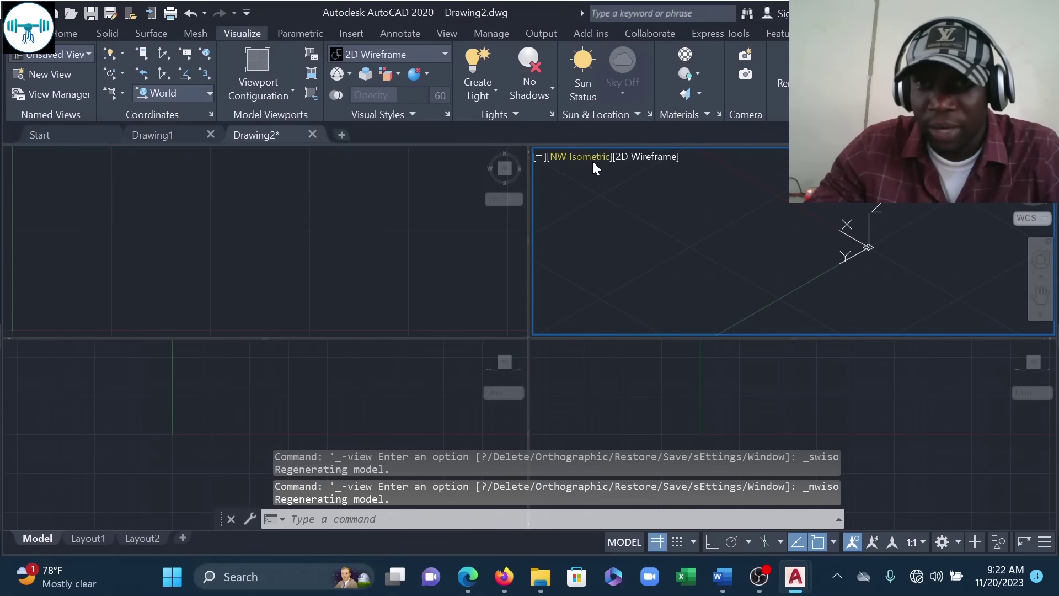
{"action": "left_click", "coordinate": [585, 157]}
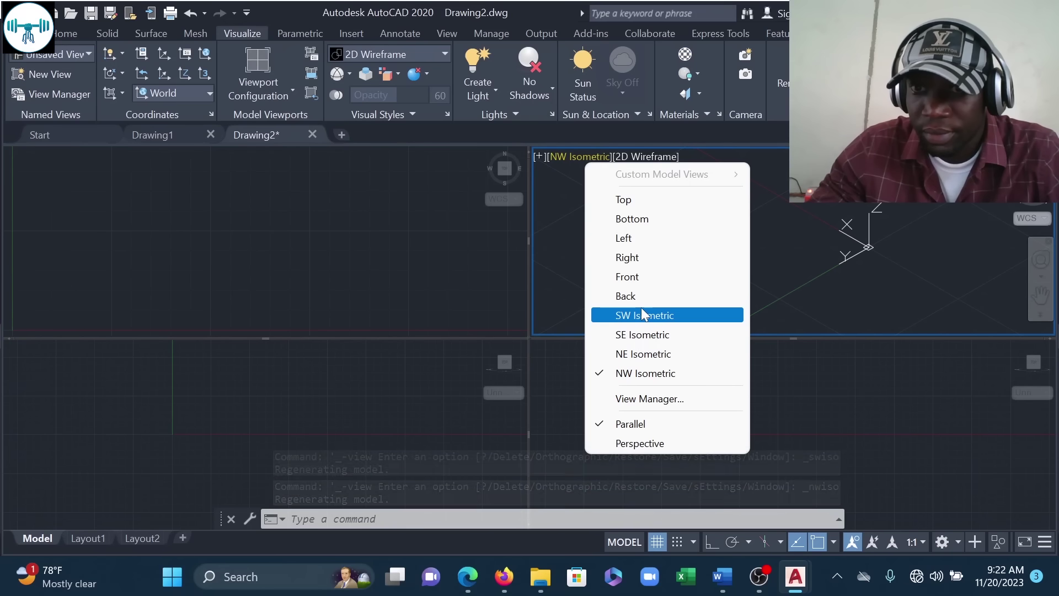
{"action": "left_click", "coordinate": [664, 334]}
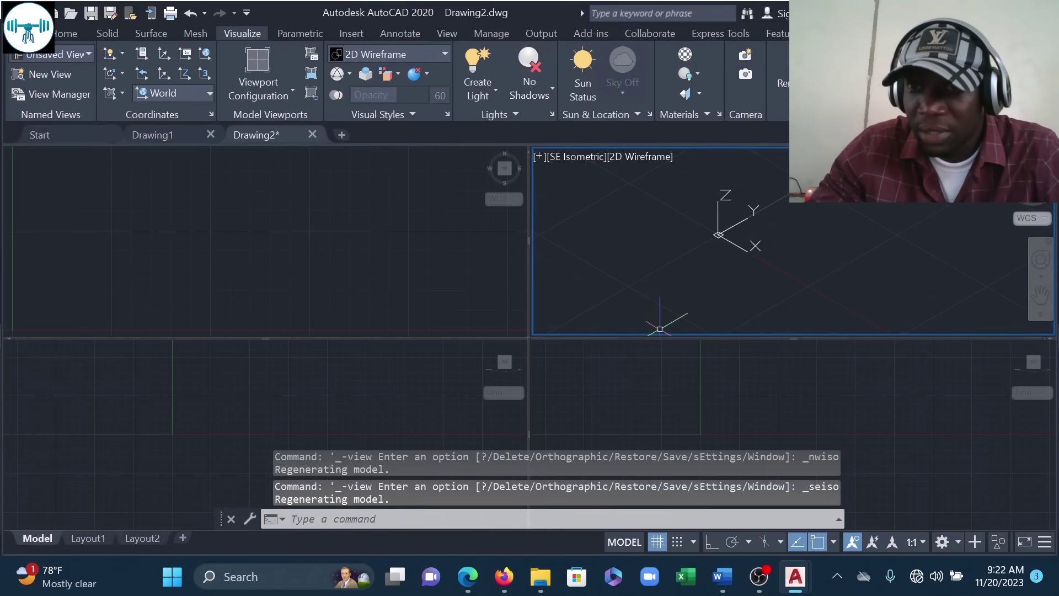
{"action": "left_click", "coordinate": [577, 151]}
{"action": "left_click", "coordinate": [653, 312]}
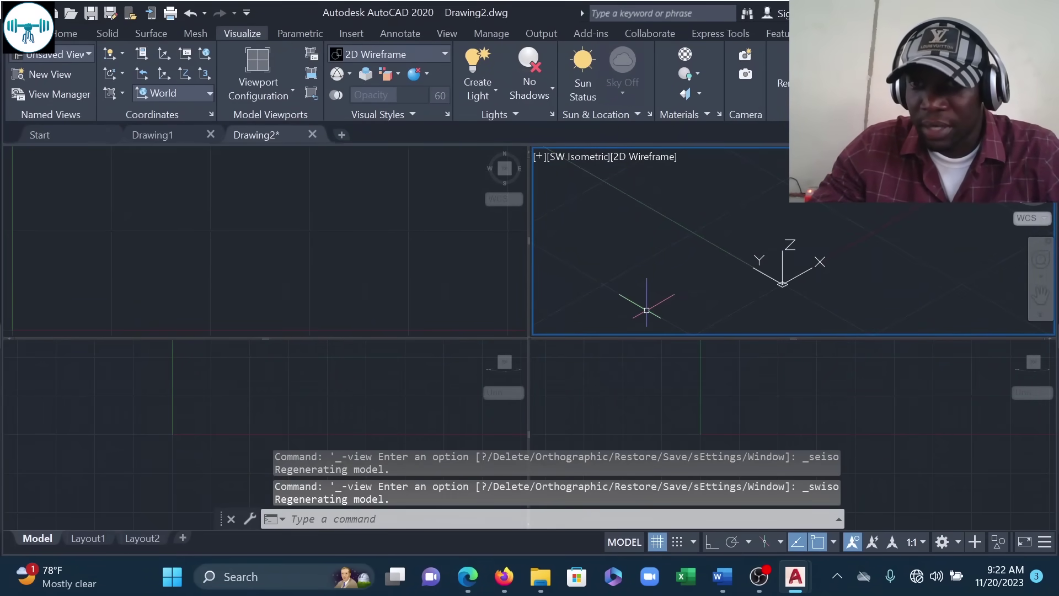
{"action": "left_click", "coordinate": [575, 153]}
{"action": "left_click", "coordinate": [641, 349]}
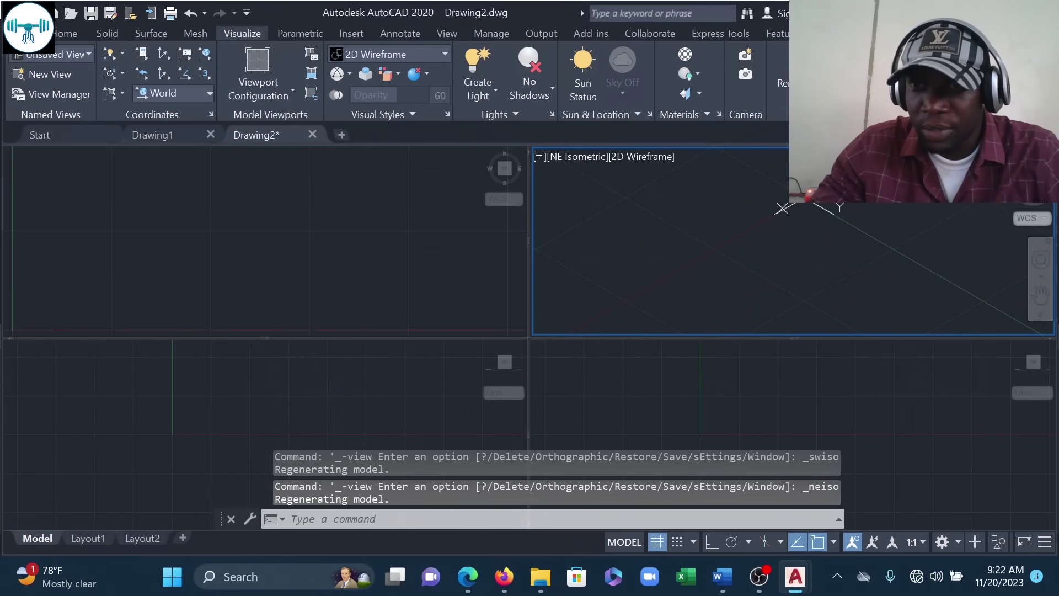
Step: Try the NW Isometric view in the upper-right viewport and replace it with SE Isometric
{"action": "left_click", "coordinate": [579, 171]}
{"action": "left_click", "coordinate": [571, 161]}
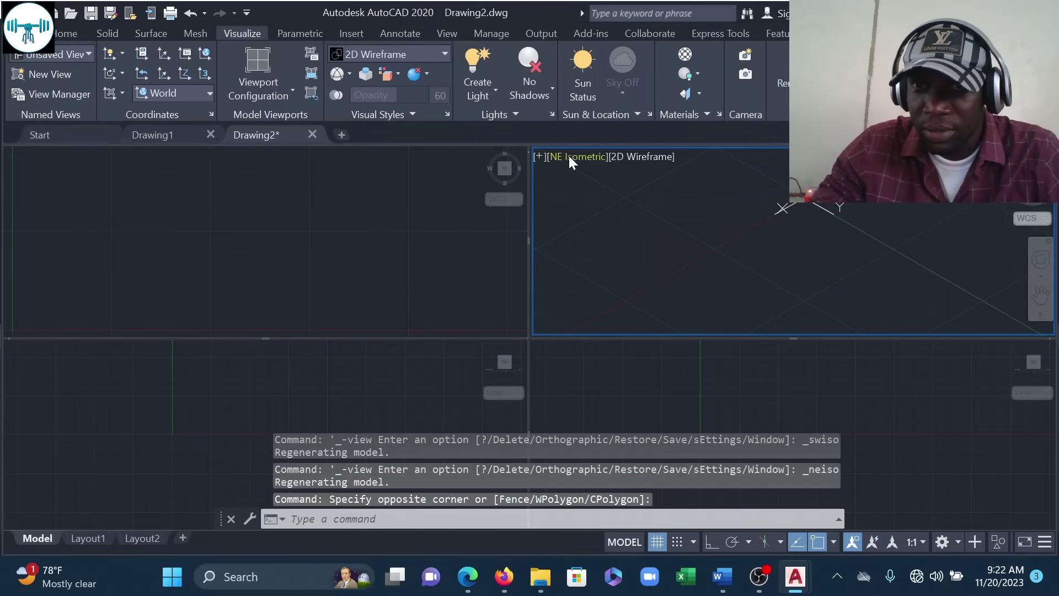
{"action": "left_click", "coordinate": [564, 155]}
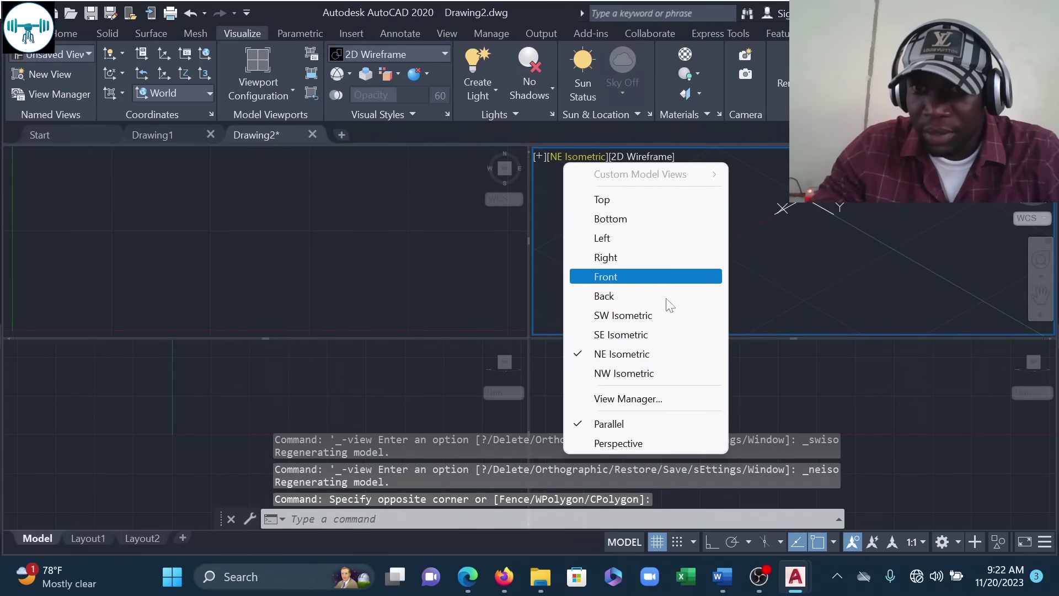
{"action": "left_click", "coordinate": [648, 370]}
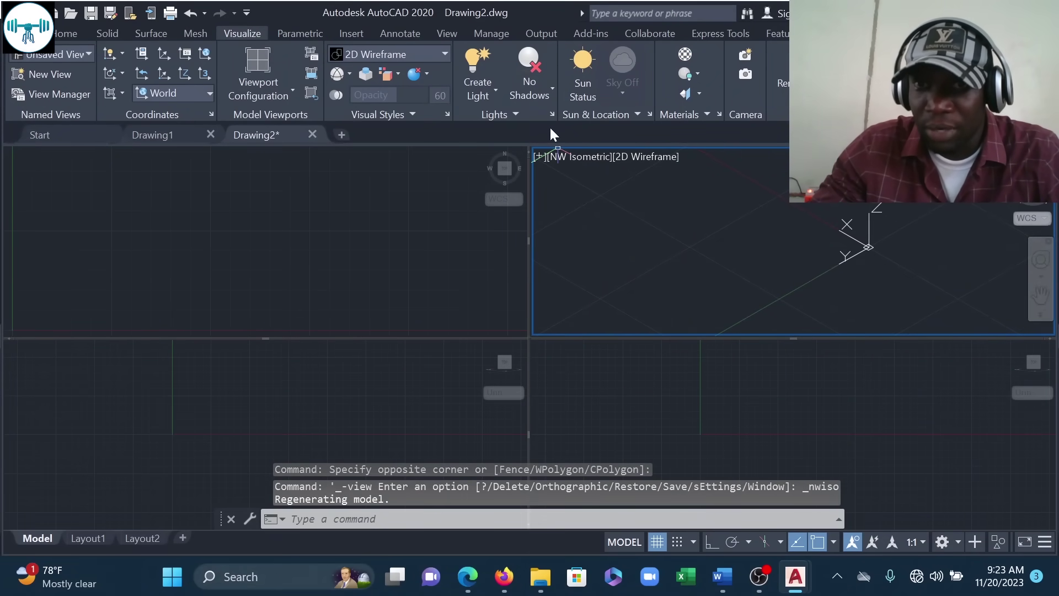
{"action": "left_click", "coordinate": [571, 151]}
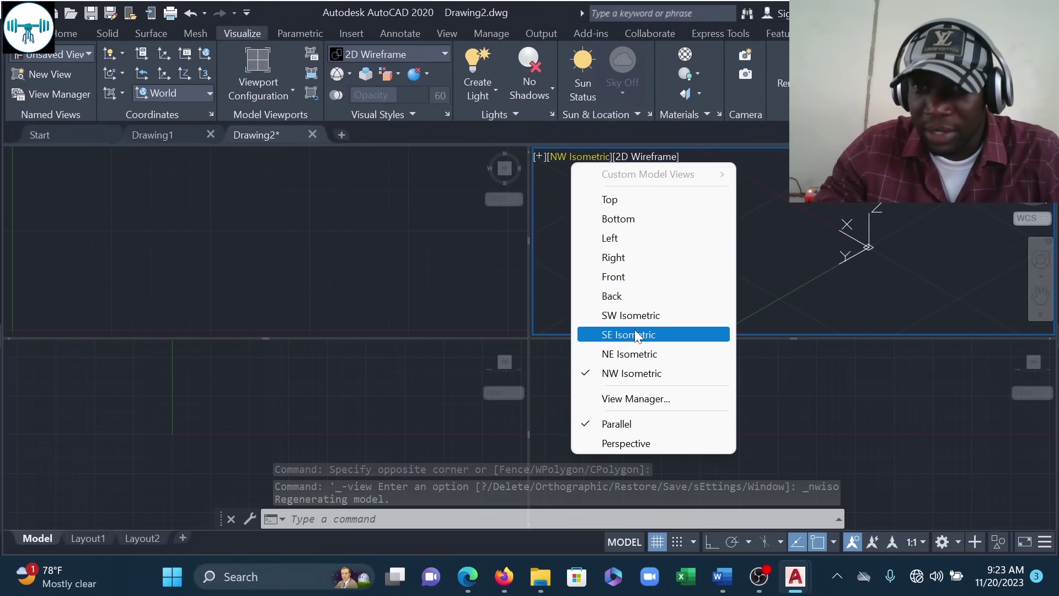
{"action": "left_click", "coordinate": [634, 334]}
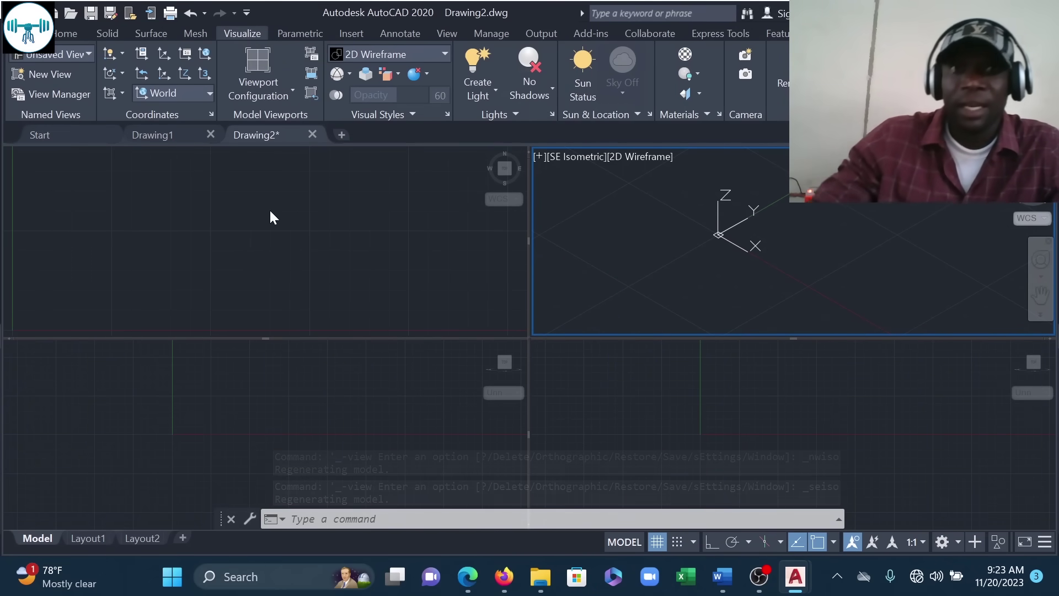
Step: Set the lower-right viewport to the Right view
{"action": "left_click", "coordinate": [239, 214]}
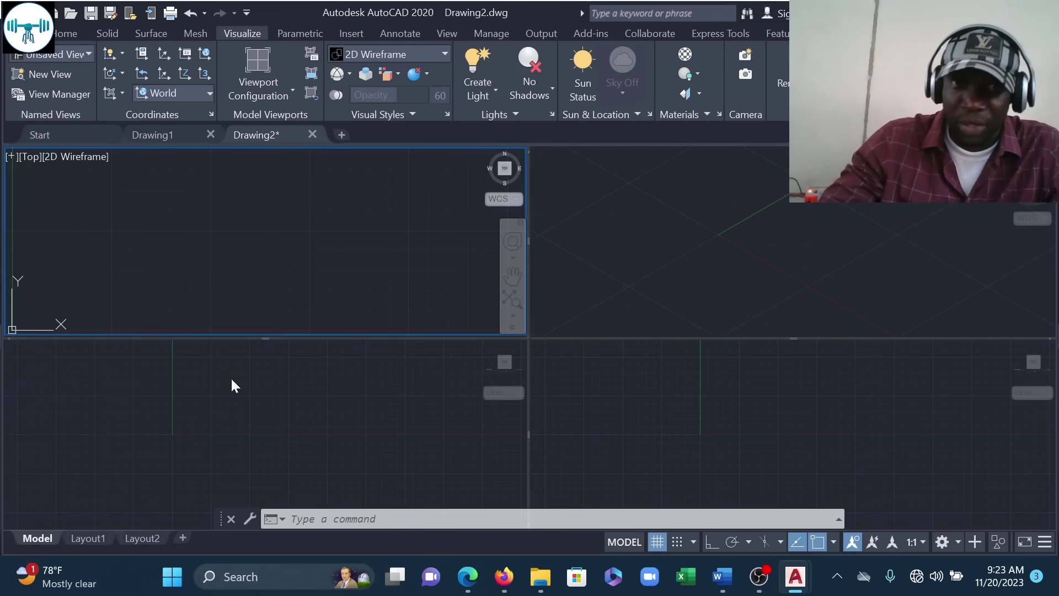
{"action": "left_click", "coordinate": [193, 400]}
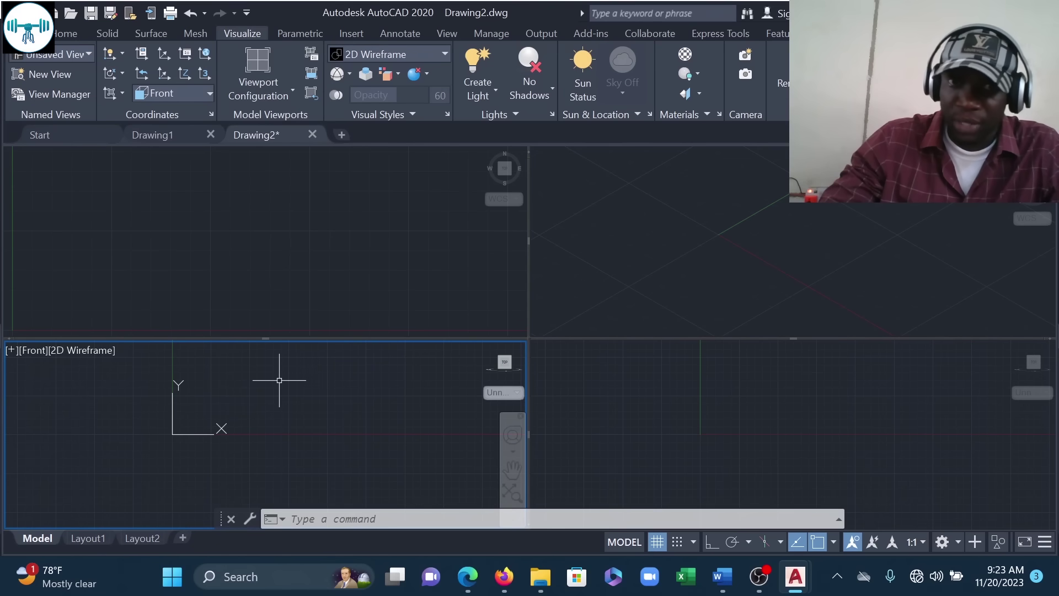
{"action": "left_click", "coordinate": [740, 413]}
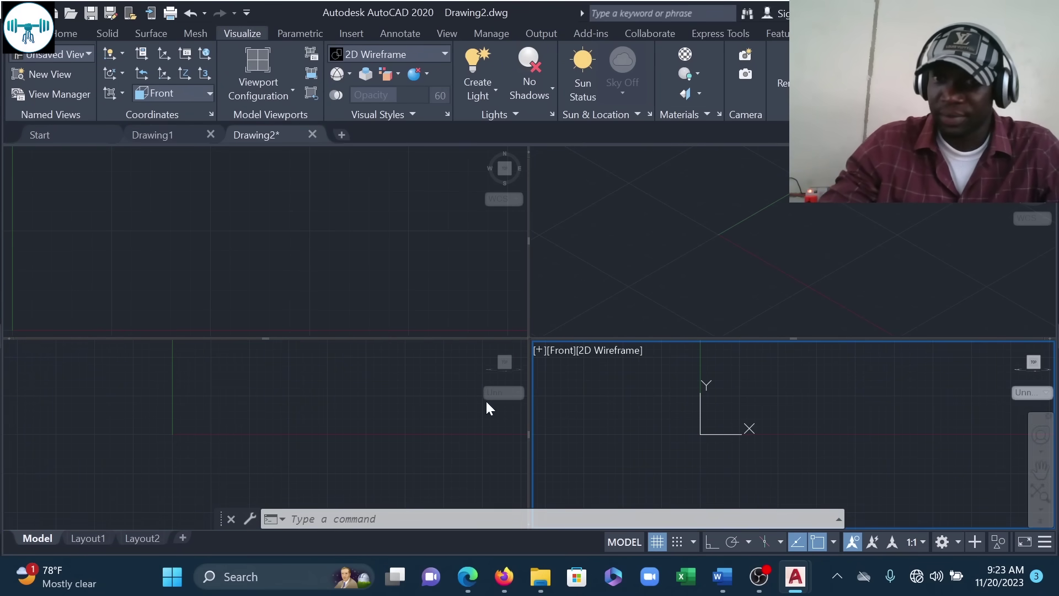
{"action": "left_click", "coordinate": [365, 404]}
{"action": "left_click", "coordinate": [624, 414]}
{"action": "left_click", "coordinate": [561, 350]}
{"action": "left_click", "coordinate": [637, 159]}
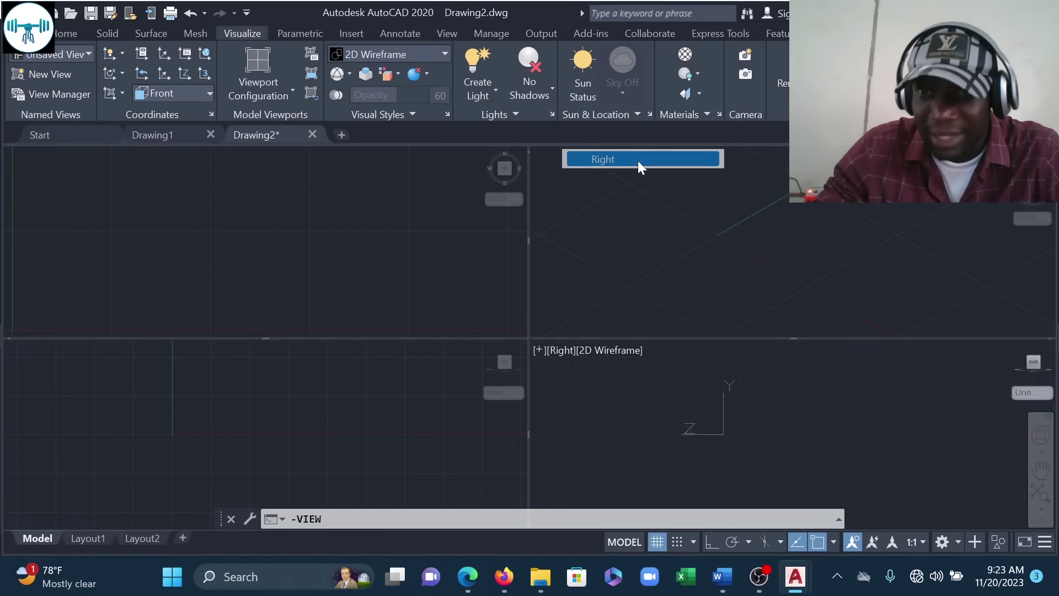
Step: Activate the four viewports in turn to check the view assigned to each
{"action": "left_click", "coordinate": [711, 254]}
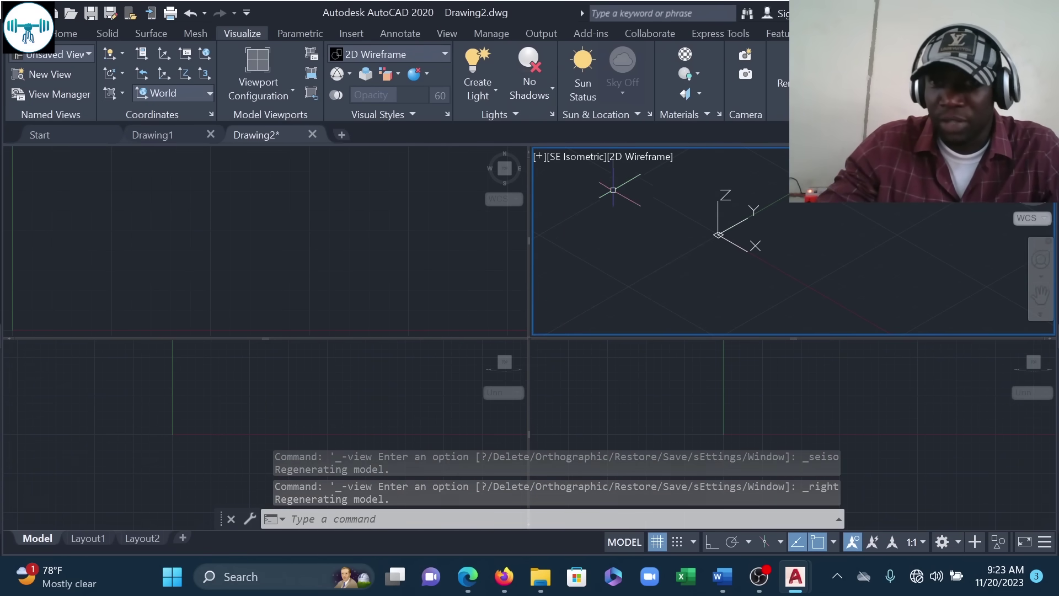
{"action": "left_click", "coordinate": [216, 200]}
{"action": "left_click", "coordinate": [189, 384]}
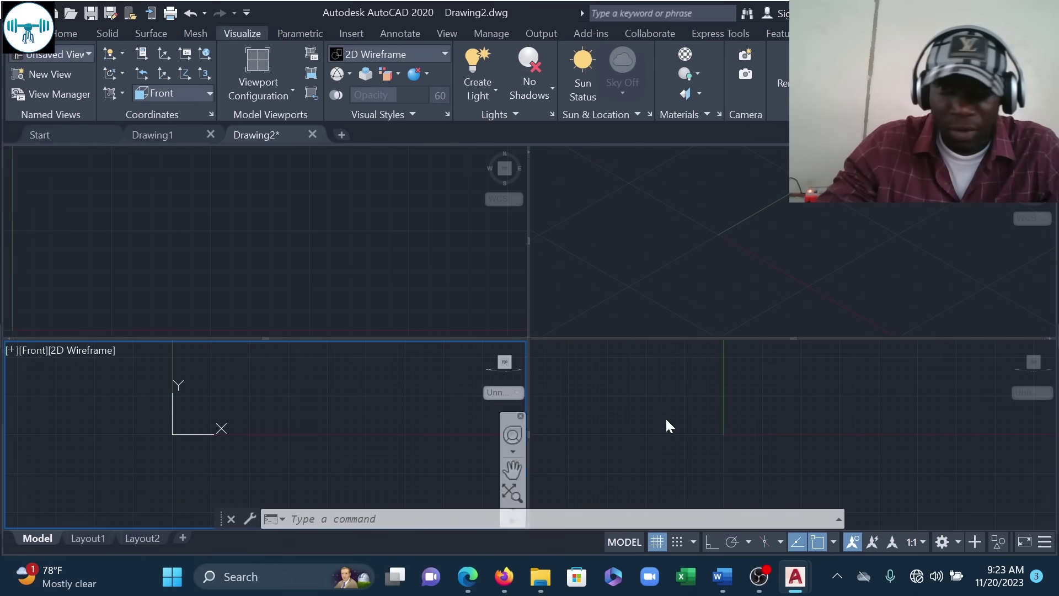
{"action": "left_click", "coordinate": [757, 411]}
{"action": "left_click", "coordinate": [729, 227]}
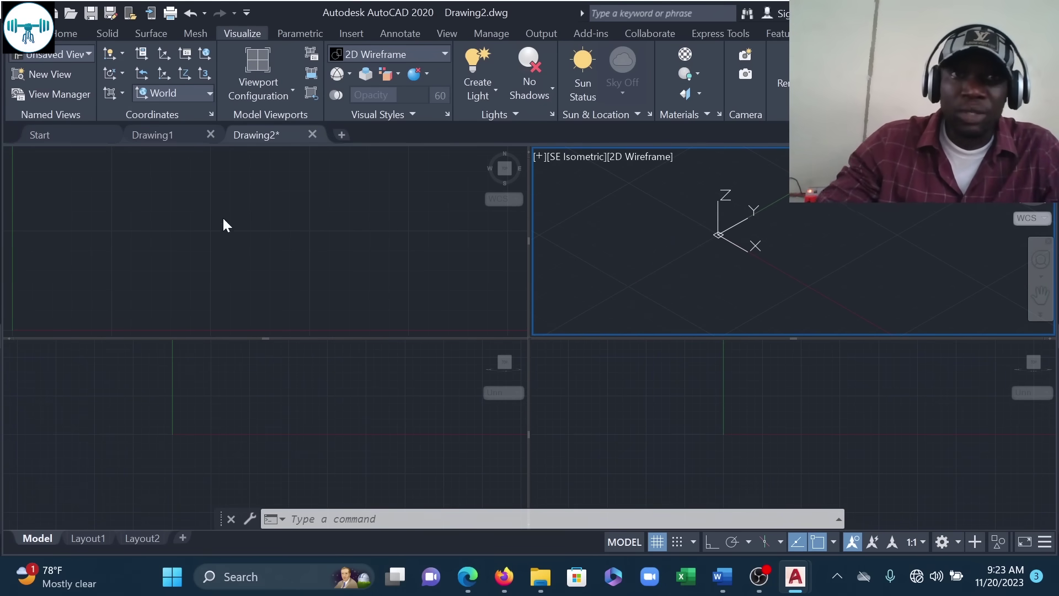
{"action": "left_click", "coordinate": [110, 203]}
{"action": "left_click", "coordinate": [191, 432]}
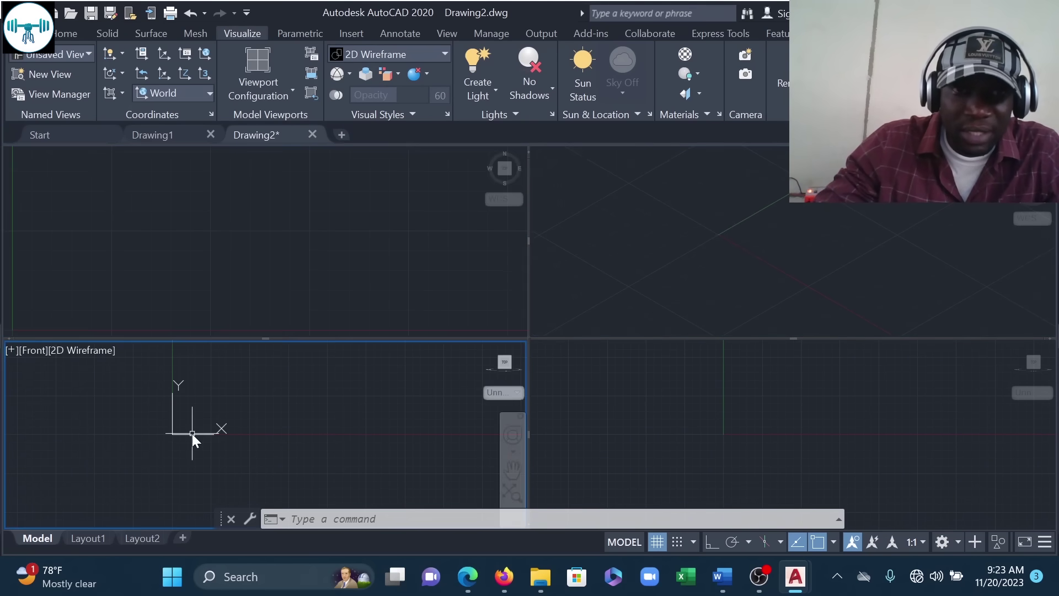
{"action": "left_click", "coordinate": [759, 456]}
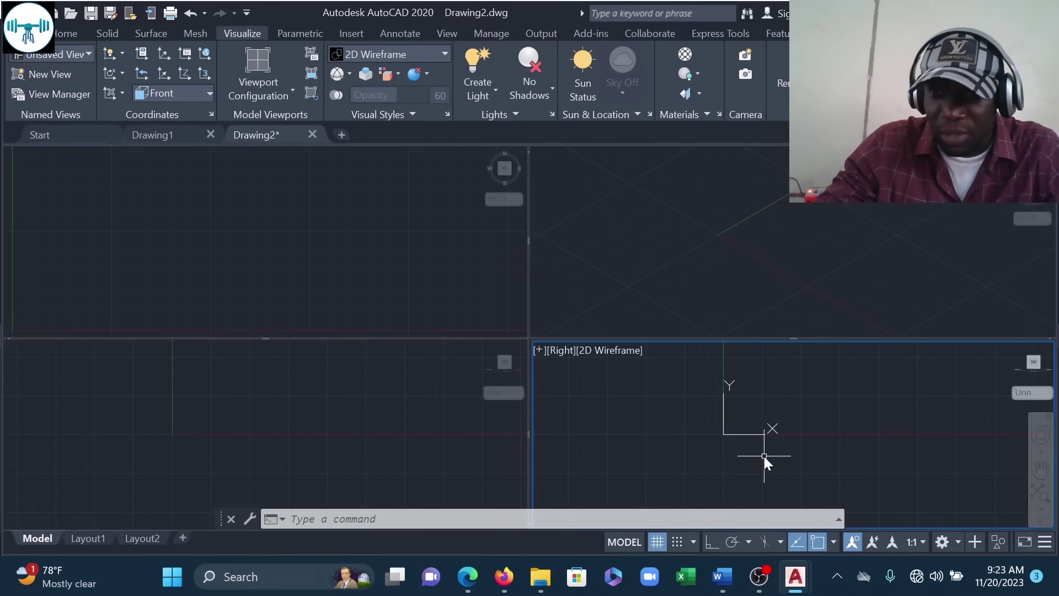
Step: Set the visual style of the SE Isometric viewport to Conceptual
{"action": "left_click", "coordinate": [748, 241]}
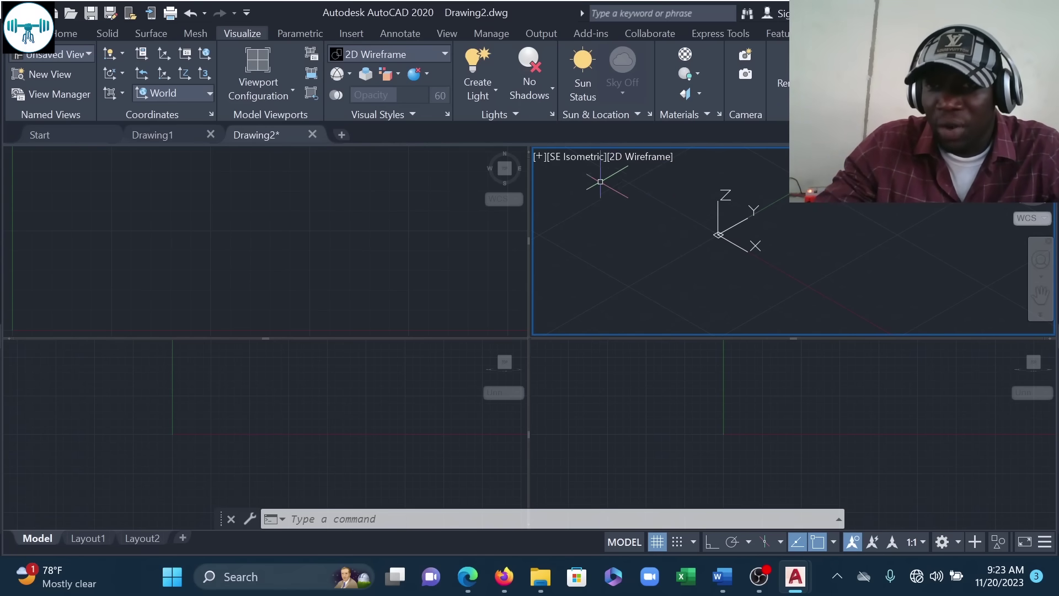
{"action": "left_click", "coordinate": [649, 157]}
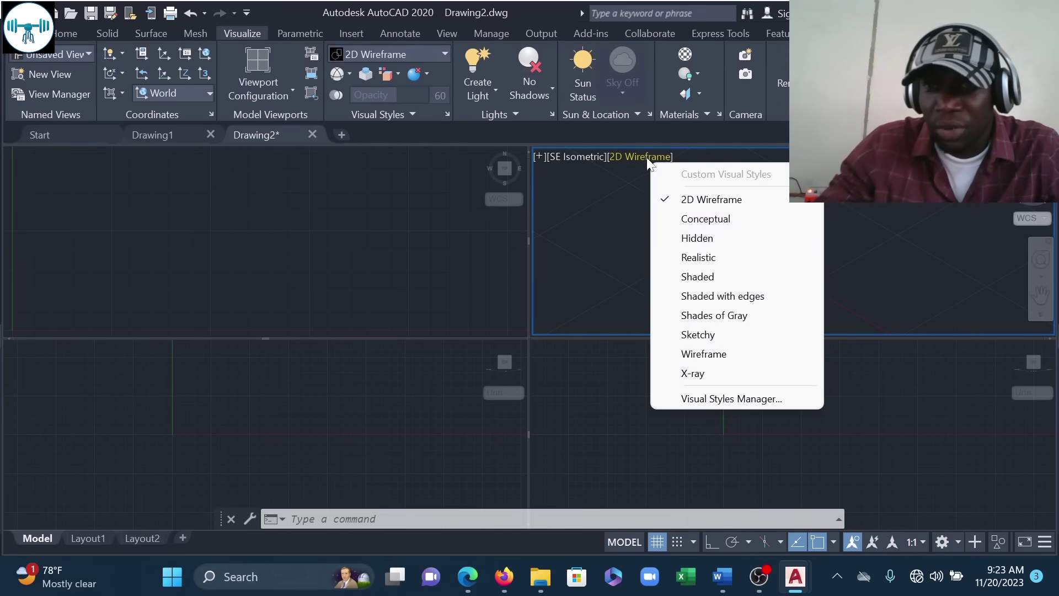
{"action": "left_click", "coordinate": [714, 218]}
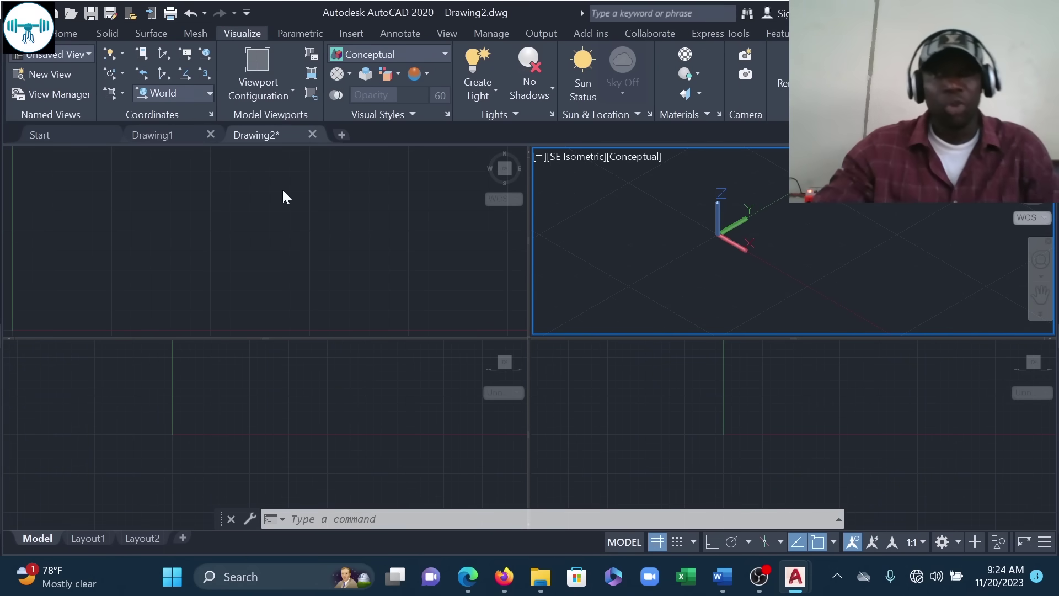
Step: Go through the Top, Front, Right and SE Isometric viewports again to compare their views and visual styles
{"action": "left_click", "coordinate": [260, 198]}
{"action": "left_click", "coordinate": [200, 427]}
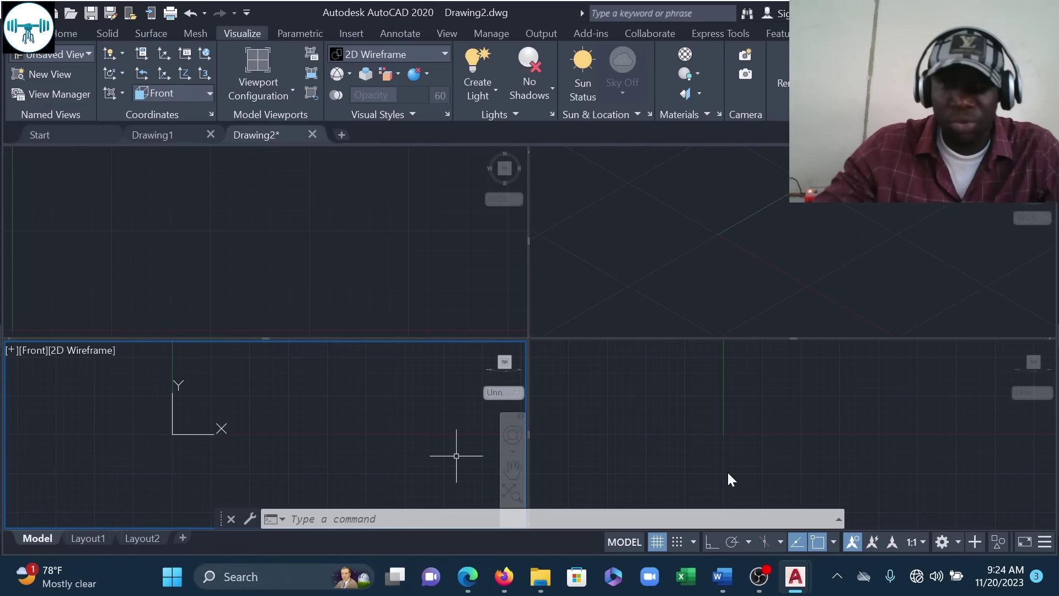
{"action": "left_click", "coordinate": [880, 446]}
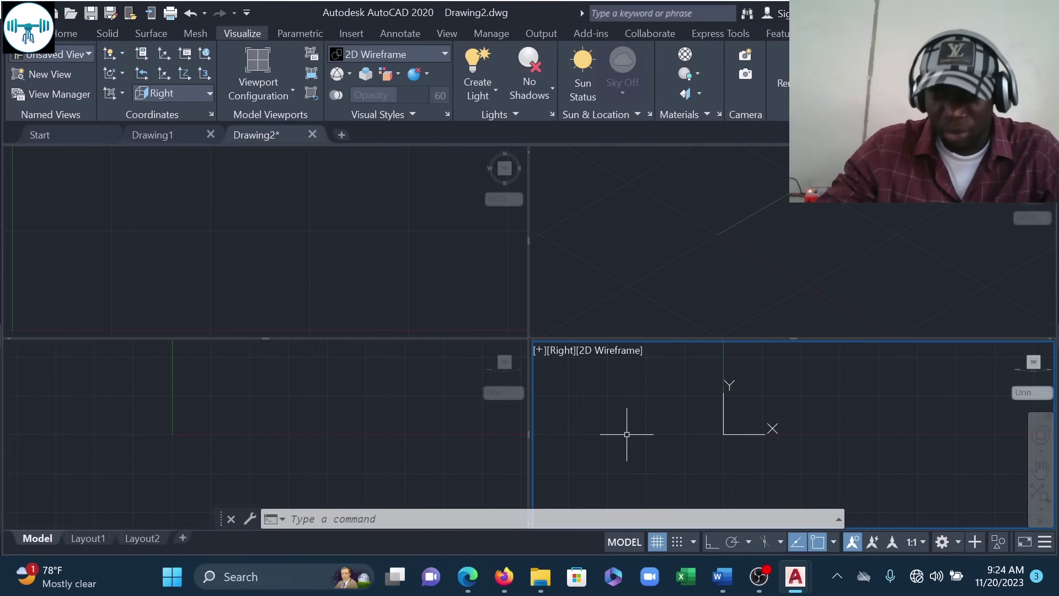
{"action": "left_click", "coordinate": [769, 210]}
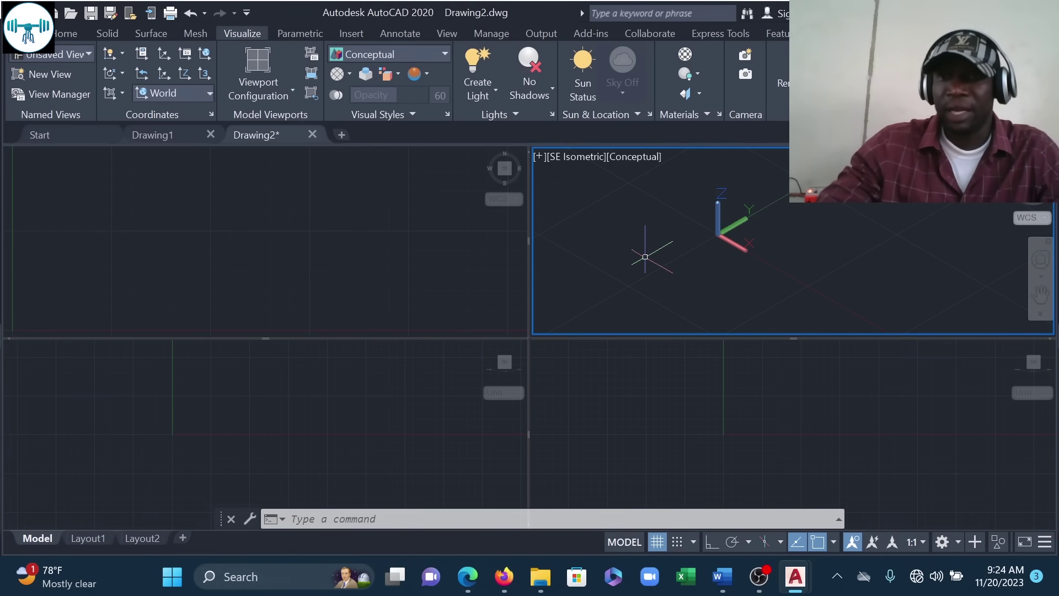
{"action": "left_click", "coordinate": [266, 238]}
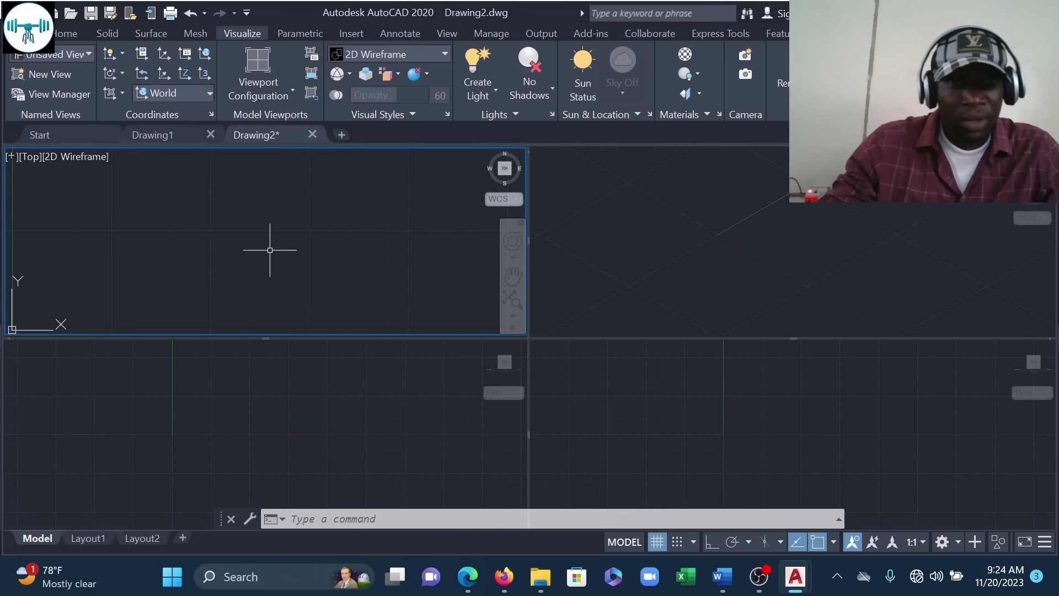
{"action": "left_click", "coordinate": [230, 392]}
{"action": "left_click", "coordinate": [207, 191]}
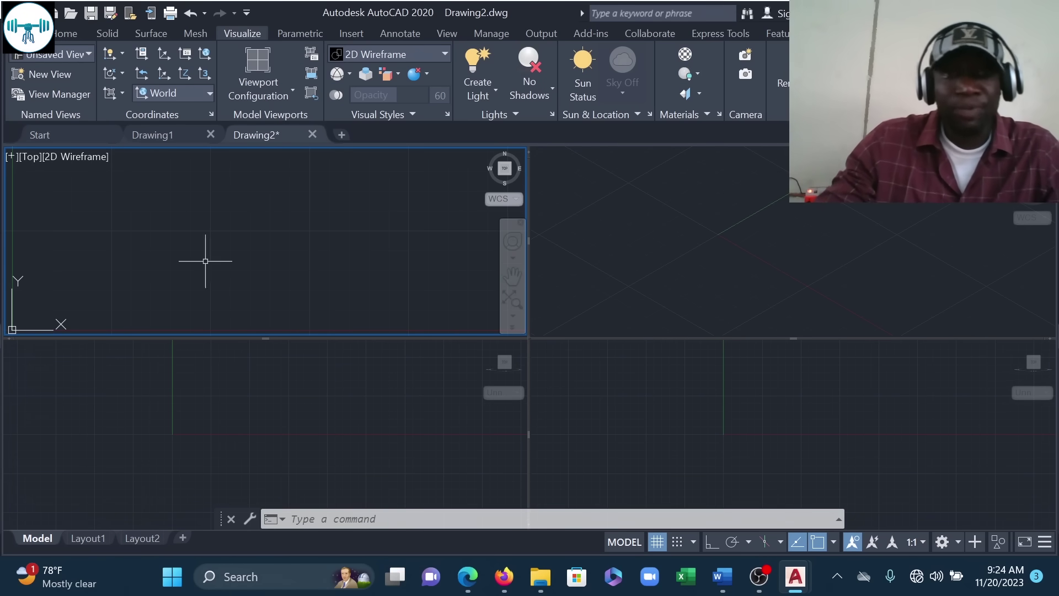
{"action": "left_click", "coordinate": [230, 416]}
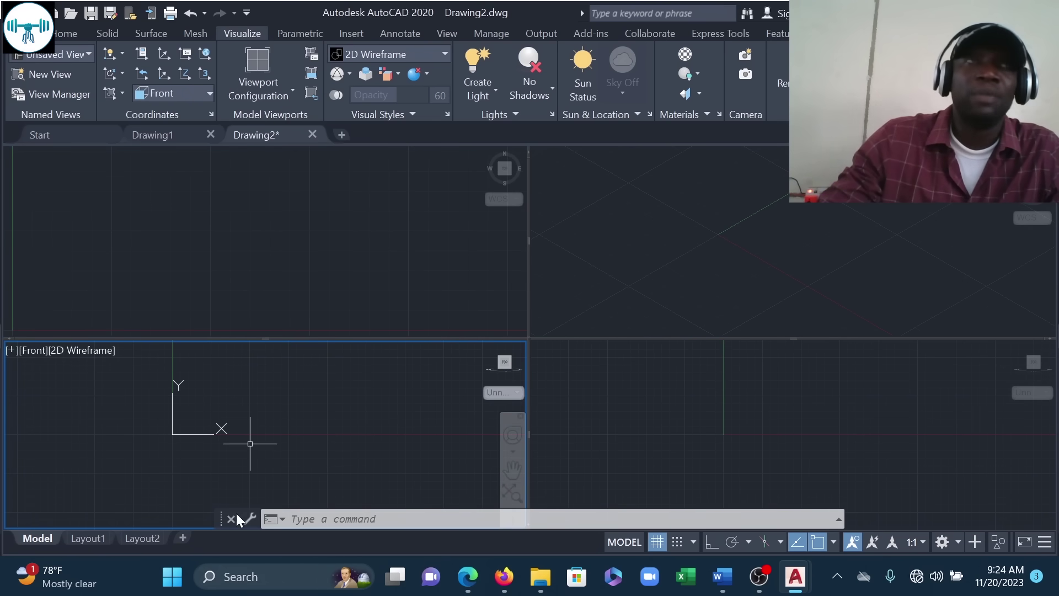
Step: Draw a solid box with a base about 10.36 by 7.92 in the Top viewport, picking its height freehand
{"action": "left_click", "coordinate": [234, 231]}
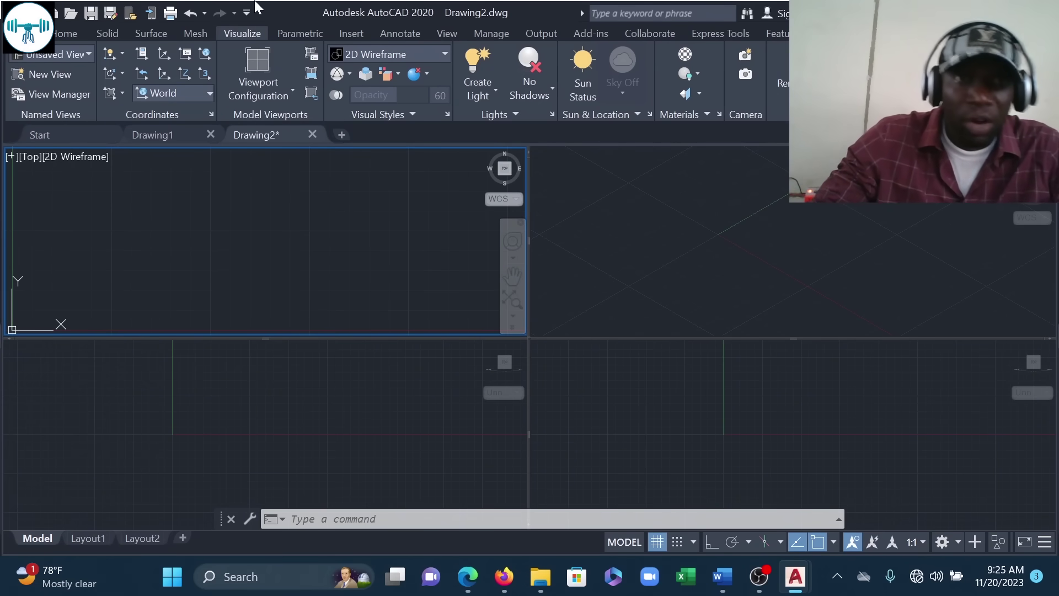
{"action": "left_click", "coordinate": [68, 35]}
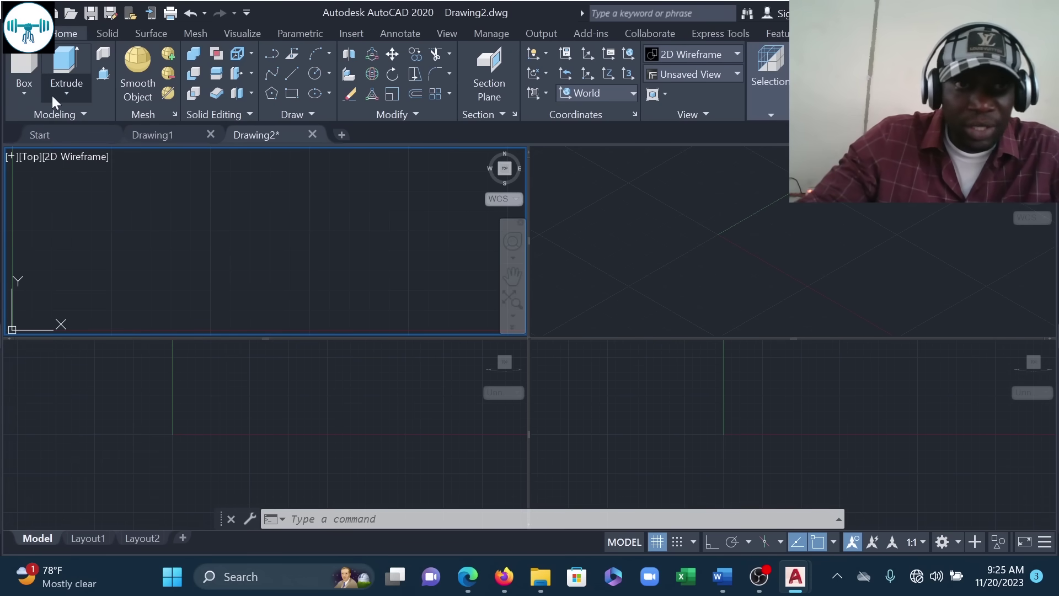
{"action": "left_click", "coordinate": [23, 58]}
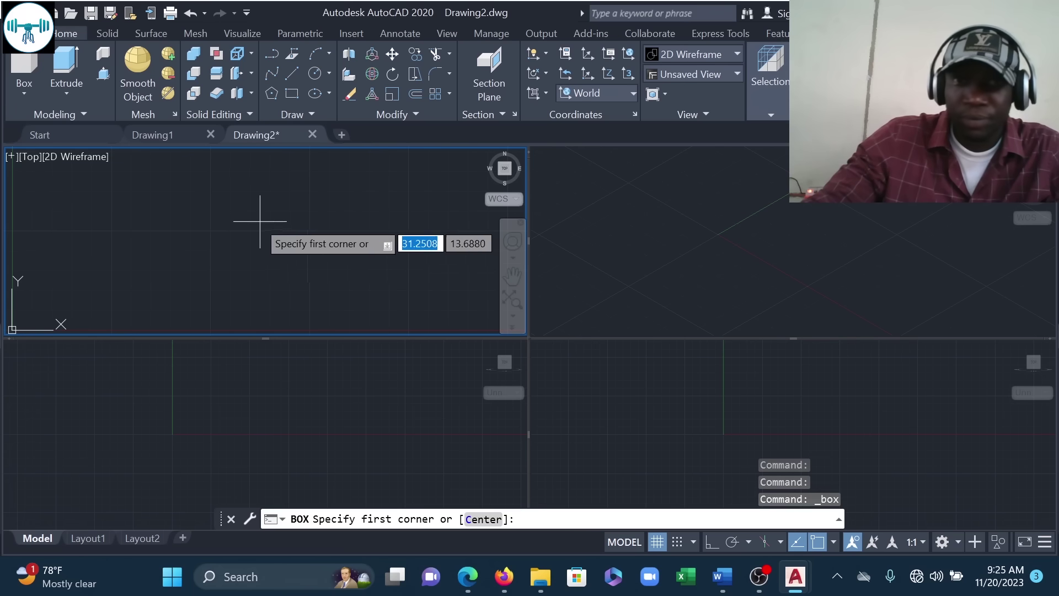
{"action": "left_click", "coordinate": [190, 208]}
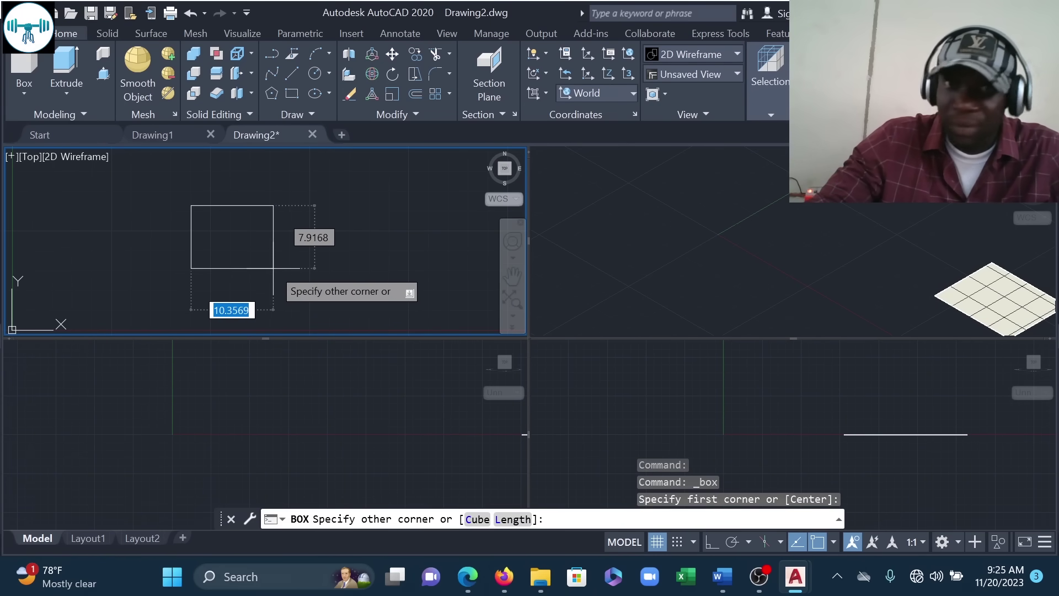
{"action": "left_click", "coordinate": [273, 268]}
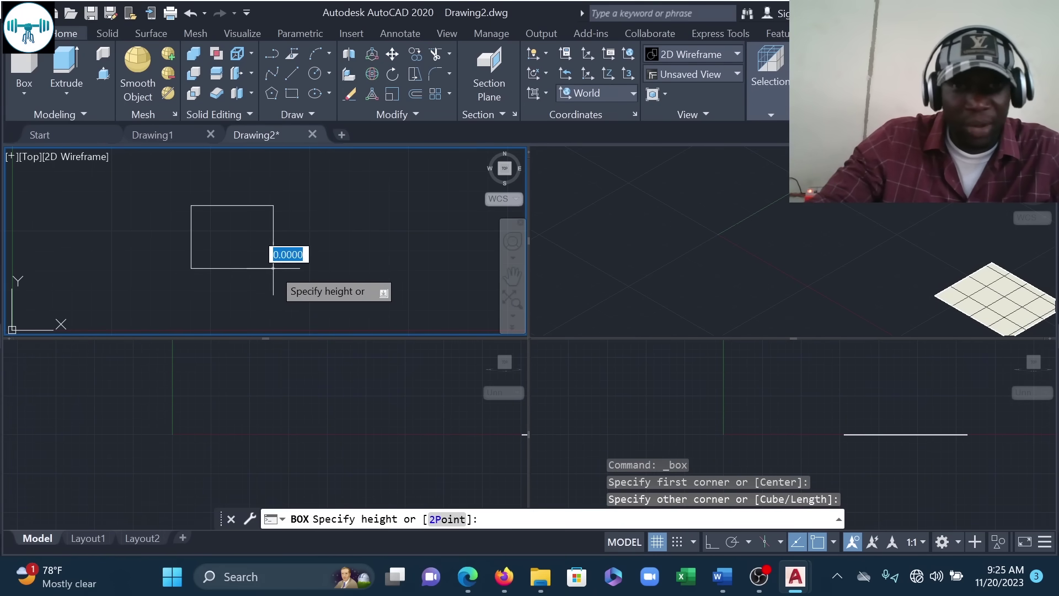
{"action": "left_click", "coordinate": [235, 226]}
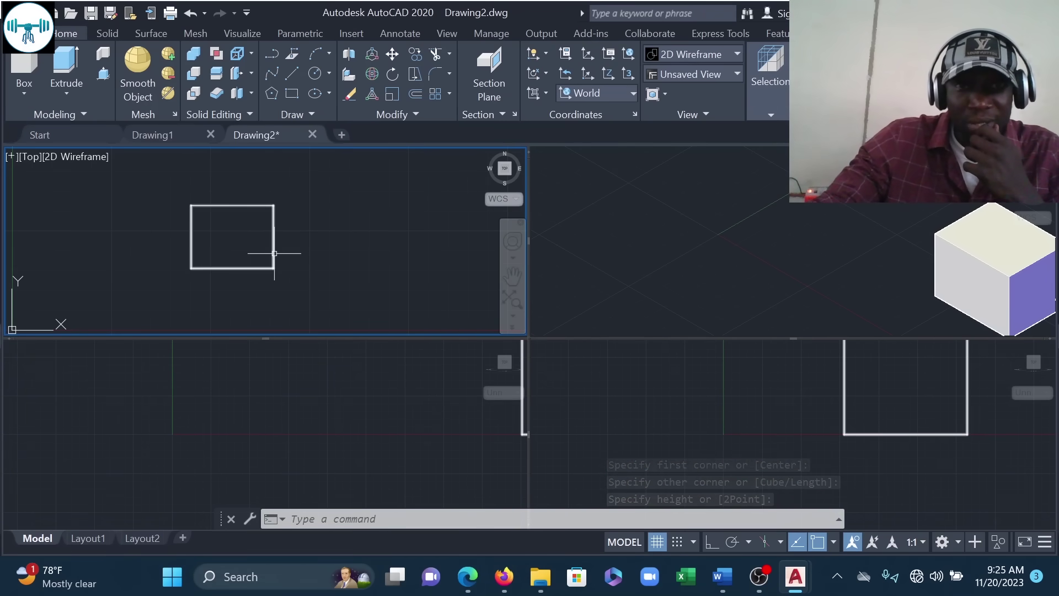
Step: Bring the new box into view in the Front, Right and SE Isometric viewports to compare how it appears in each
{"action": "left_click", "coordinate": [287, 411]}
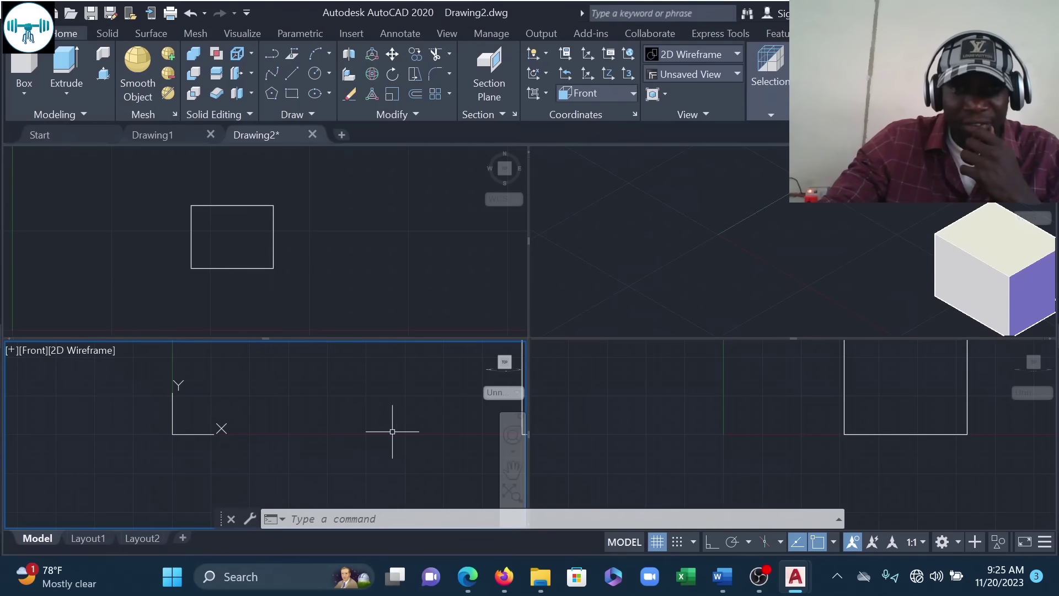
{"action": "middle_click_drag", "start_coordinate": [402, 426], "coordinate": [247, 459]}
{"action": "scroll", "coordinate": [340, 403], "scroll_direction": "down", "scroll_amount": 2}
{"action": "middle_click_drag", "start_coordinate": [356, 398], "coordinate": [270, 428]}
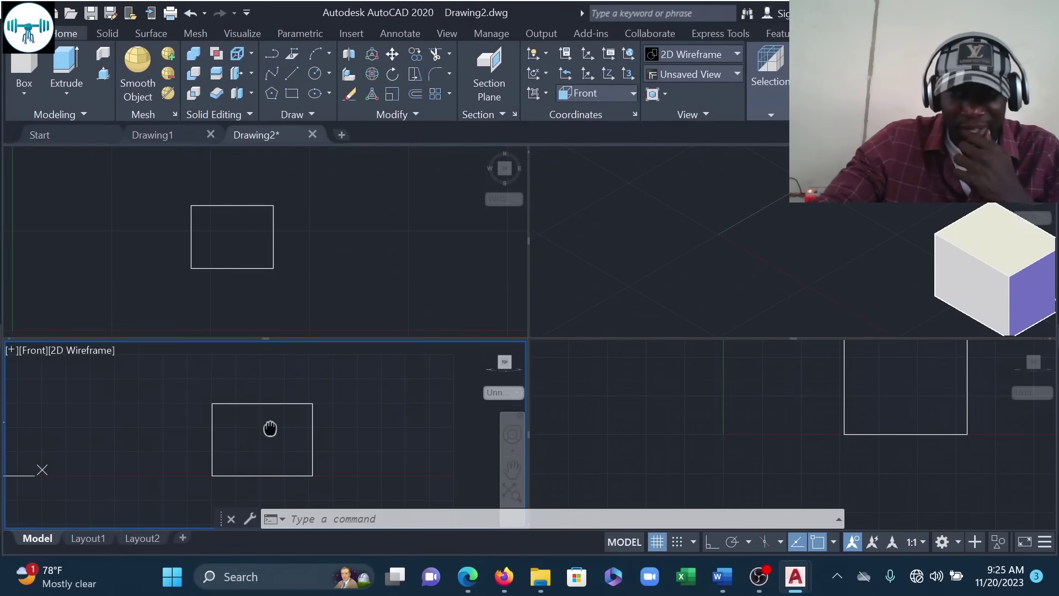
{"action": "left_click", "coordinate": [693, 414]}
{"action": "middle_click_drag", "start_coordinate": [903, 402], "coordinate": [782, 427]}
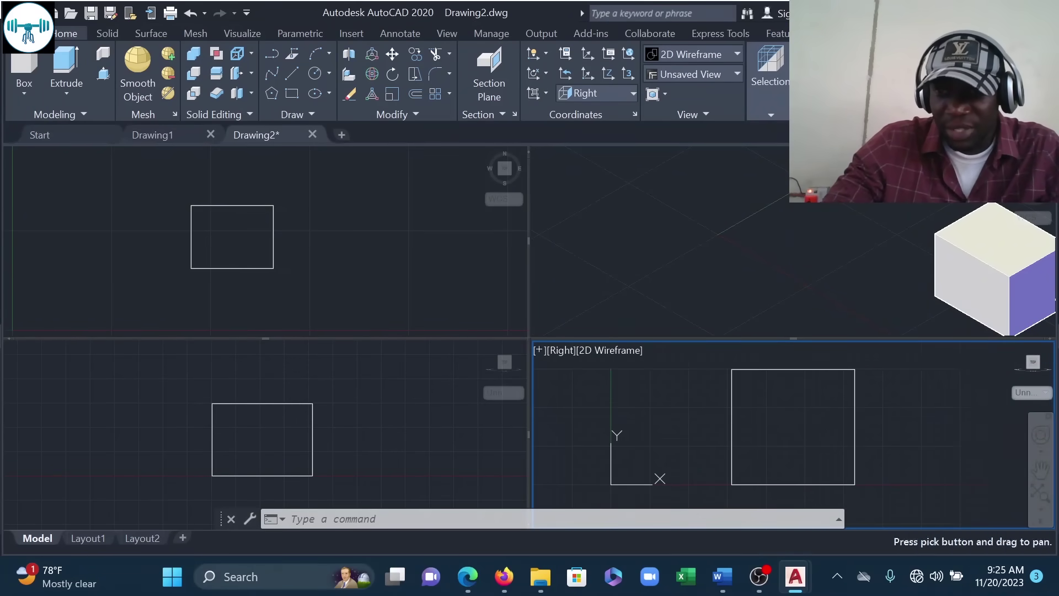
{"action": "left_click", "coordinate": [889, 257]}
{"action": "middle_click_drag", "start_coordinate": [888, 257], "coordinate": [693, 224]}
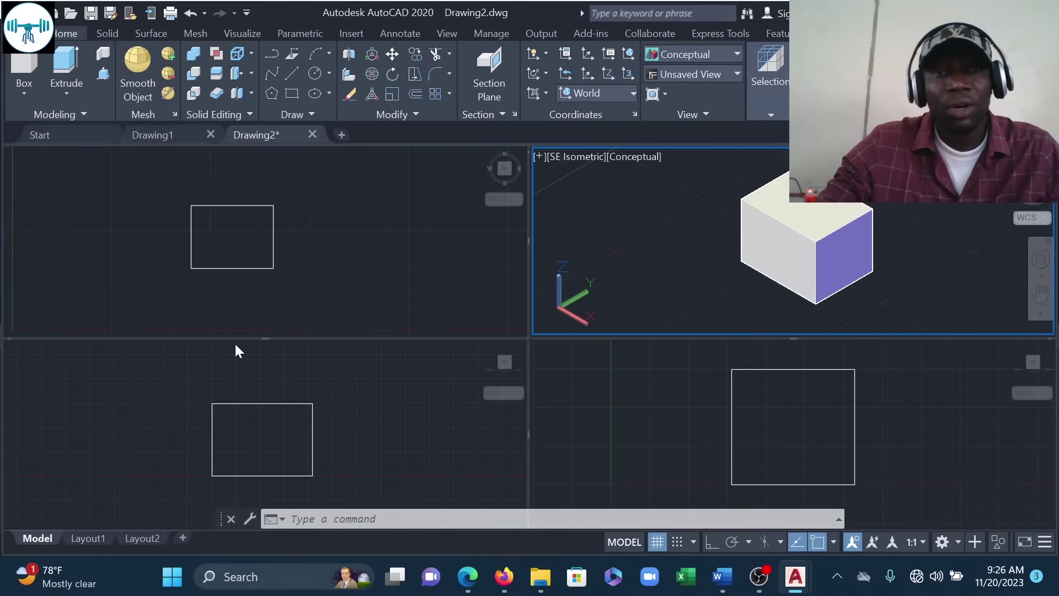
Step: Draw a solid cylinder with a base radius of about 5.06 beside the box in the Top viewport, picking its height freehand
{"action": "left_click", "coordinate": [23, 94]}
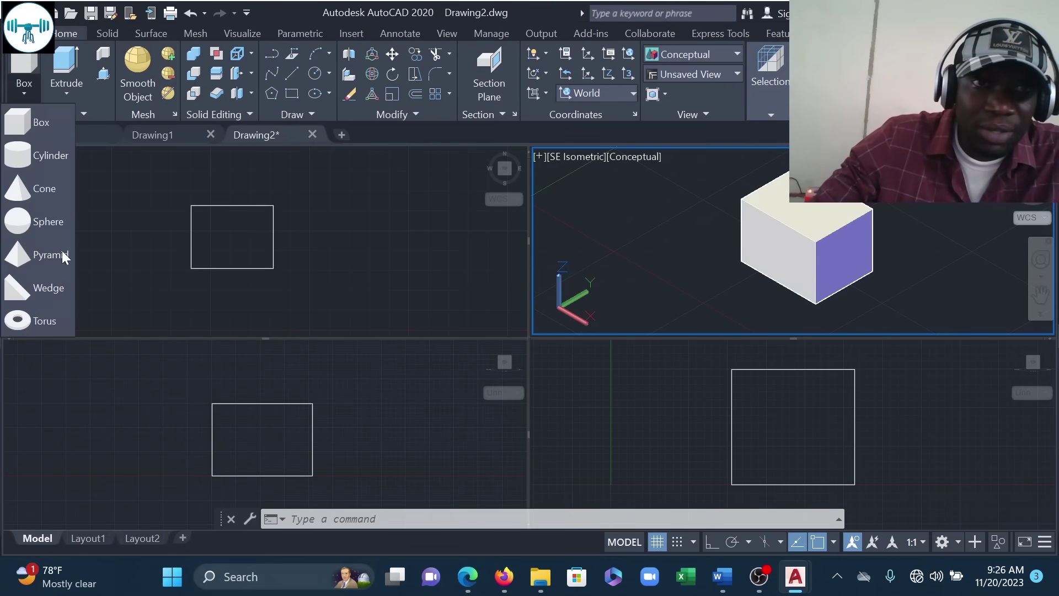
{"action": "left_click", "coordinate": [28, 158]}
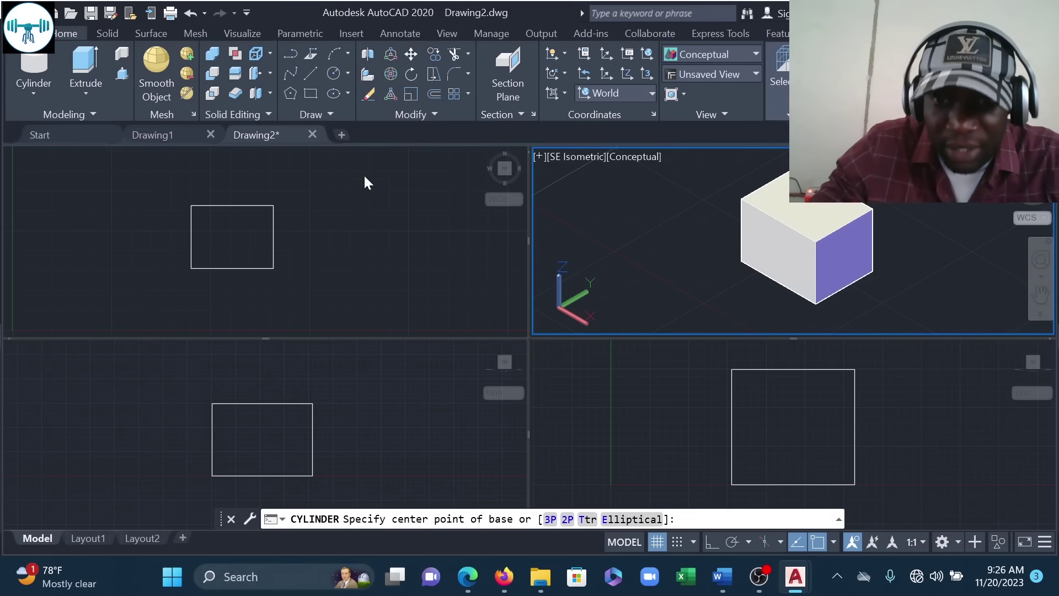
{"action": "left_click", "coordinate": [333, 258]}
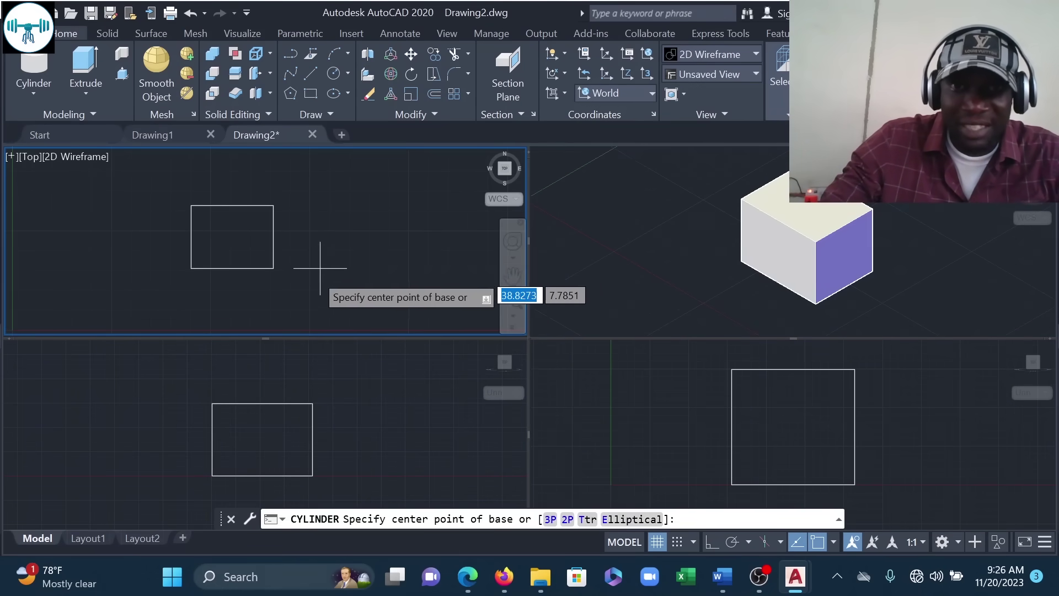
{"action": "left_click", "coordinate": [352, 256]}
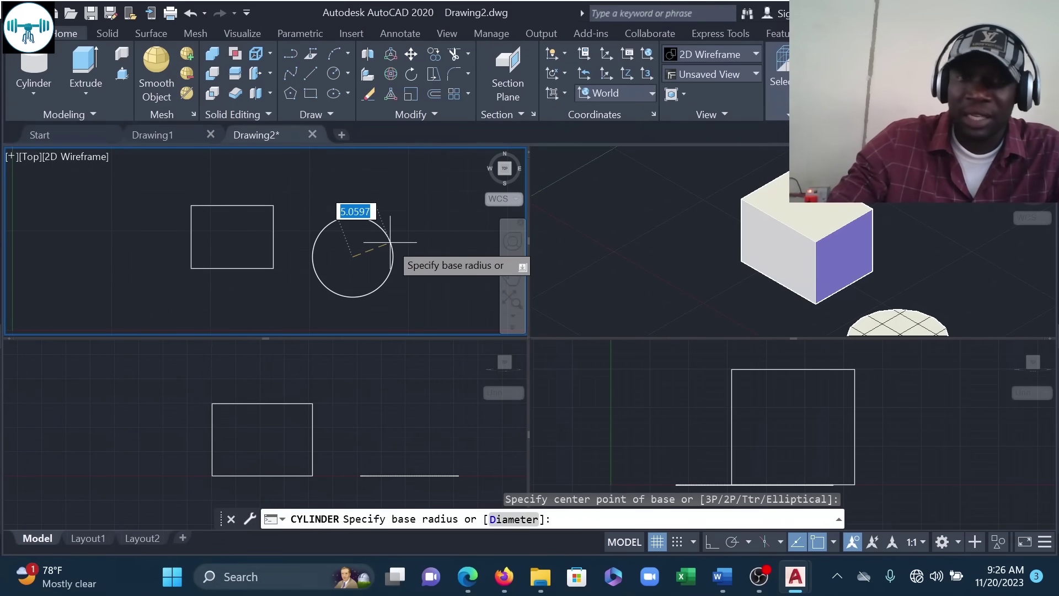
{"action": "left_click", "coordinate": [390, 242]}
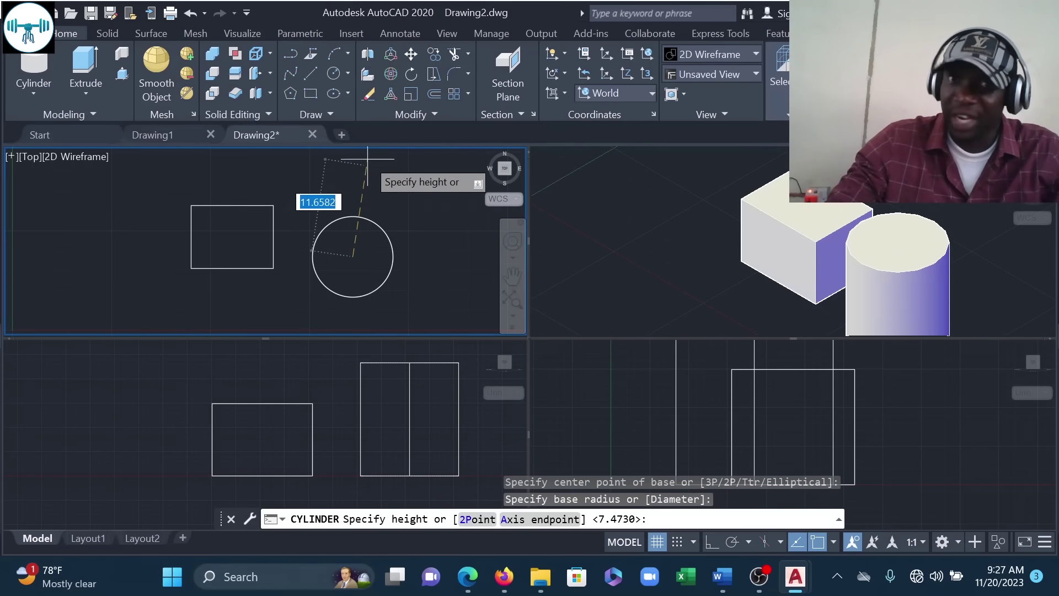
{"action": "left_click", "coordinate": [352, 152]}
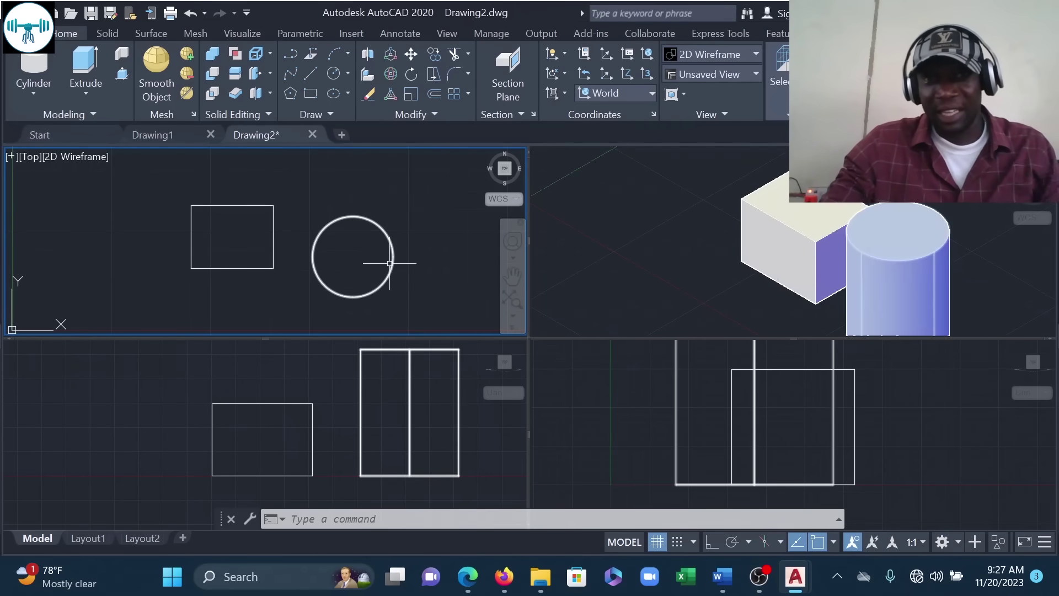
Step: Move the cylinder away from the box in the Right viewport, from its top centre to a point across the vertical axis
{"action": "left_click", "coordinate": [246, 426]}
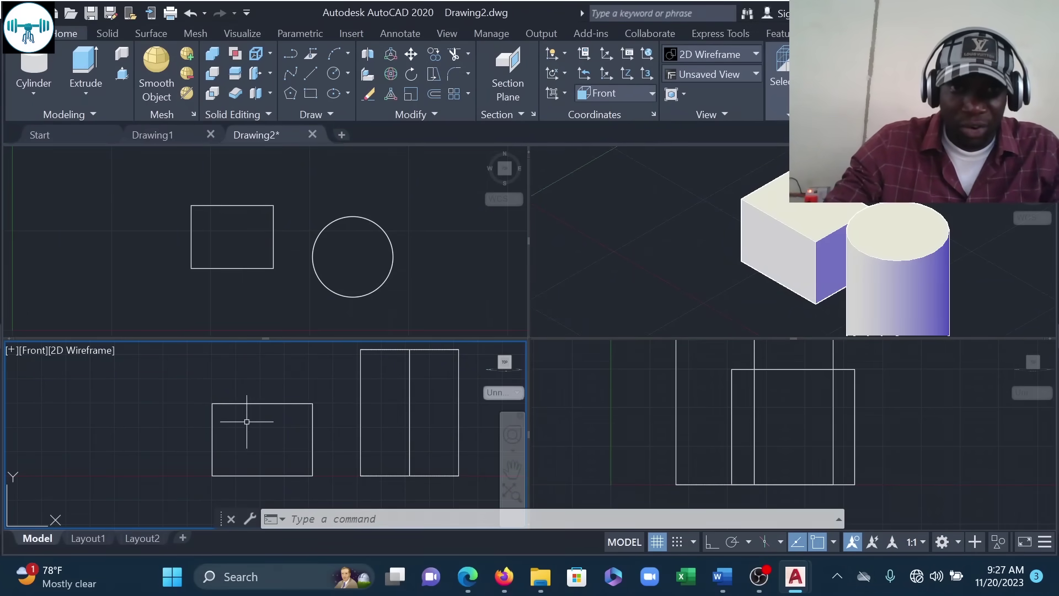
{"action": "middle_click_drag", "start_coordinate": [326, 423], "coordinate": [229, 449]}
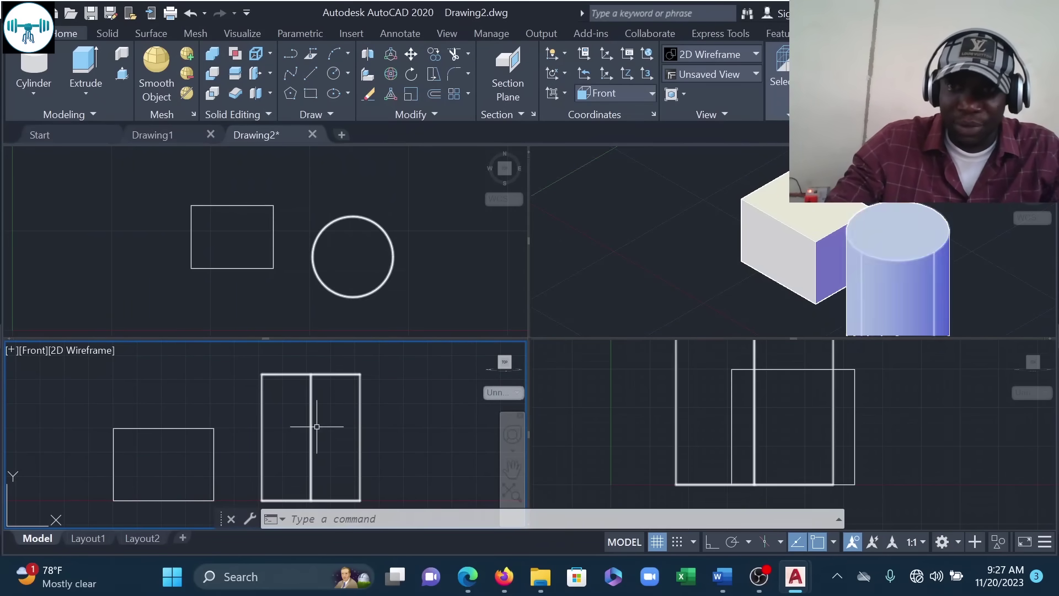
{"action": "left_click", "coordinate": [894, 444]}
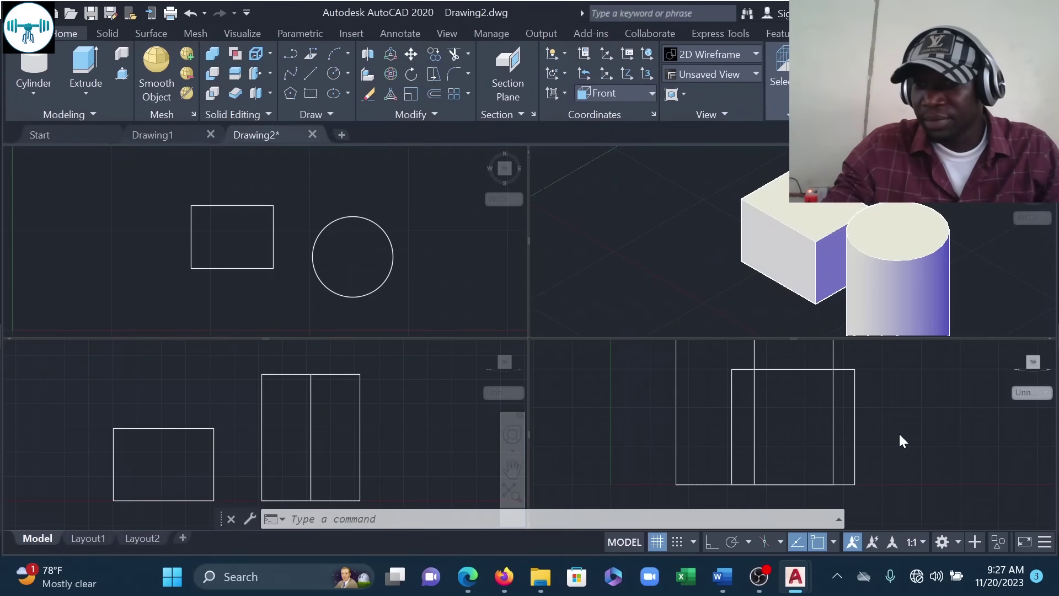
{"action": "scroll", "coordinate": [896, 422], "scroll_direction": "down", "scroll_amount": 3}
{"action": "middle_click_drag", "start_coordinate": [872, 409], "coordinate": [804, 428]}
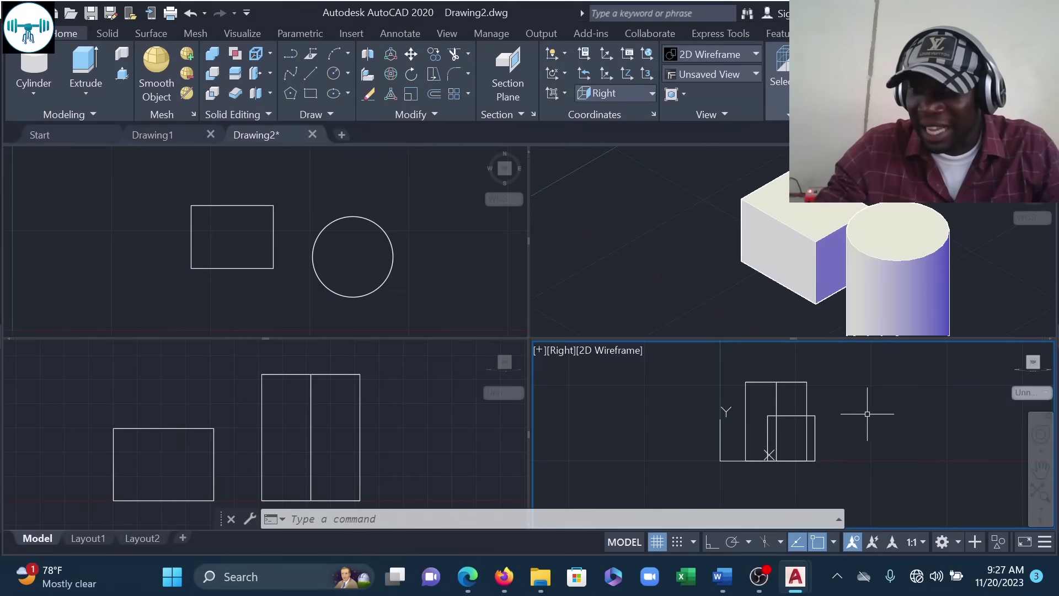
{"action": "left_click", "coordinate": [822, 395]}
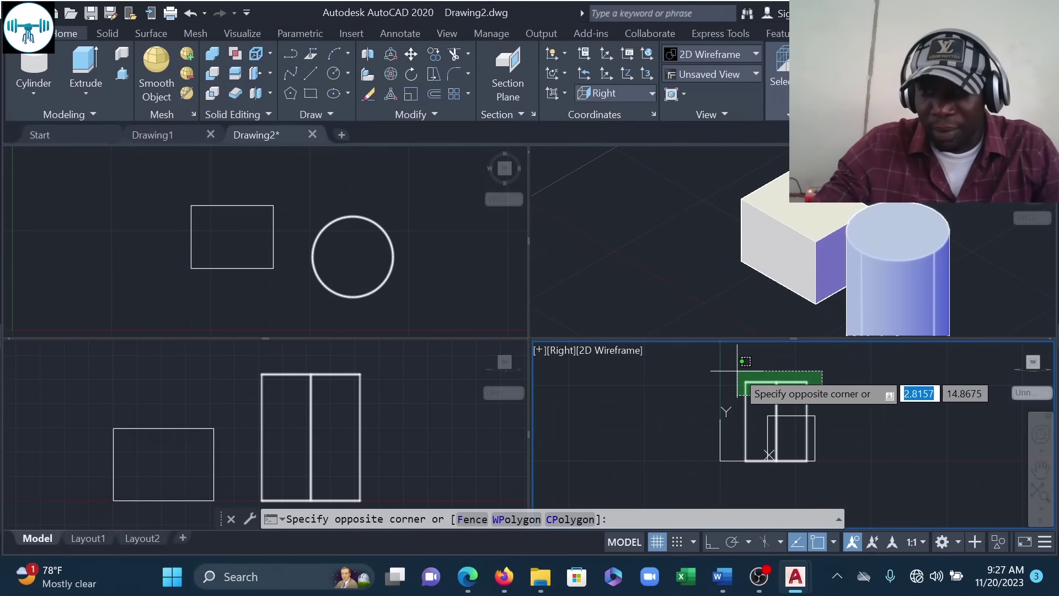
{"action": "left_click", "coordinate": [717, 367]}
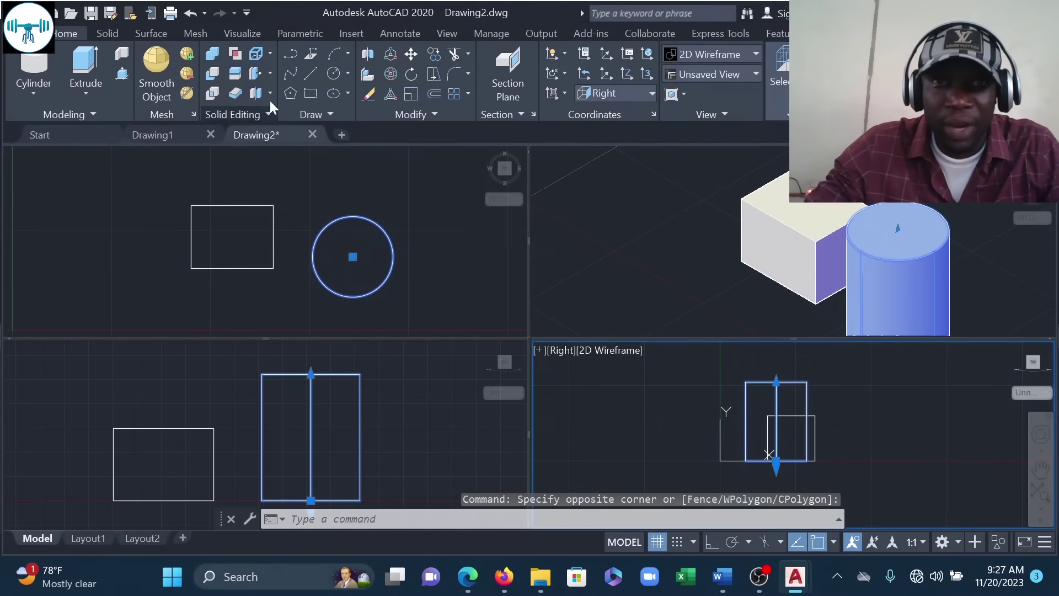
{"action": "left_click", "coordinate": [413, 53]}
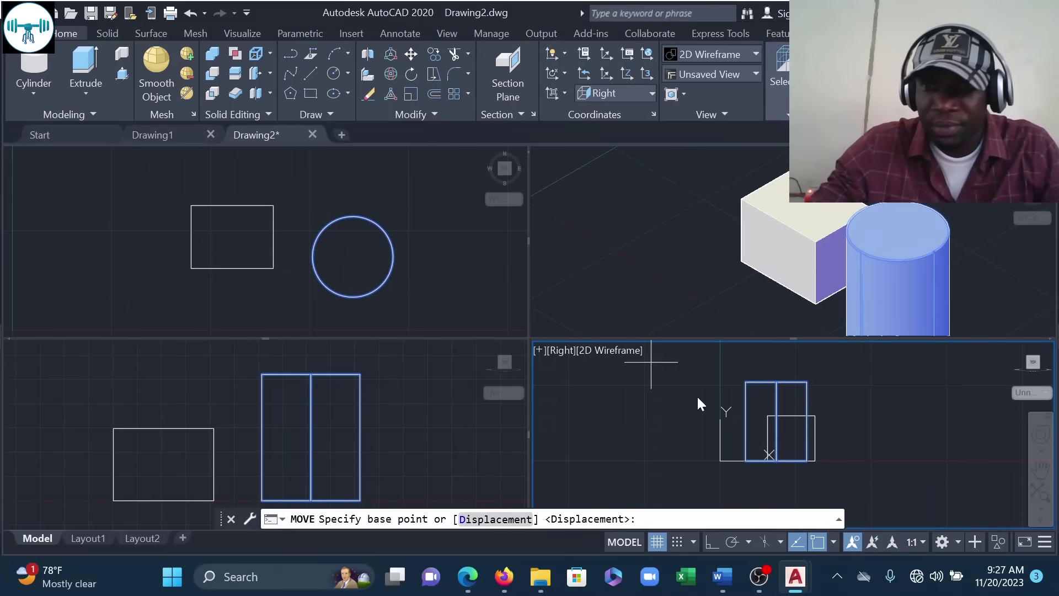
{"action": "left_click", "coordinate": [776, 381]}
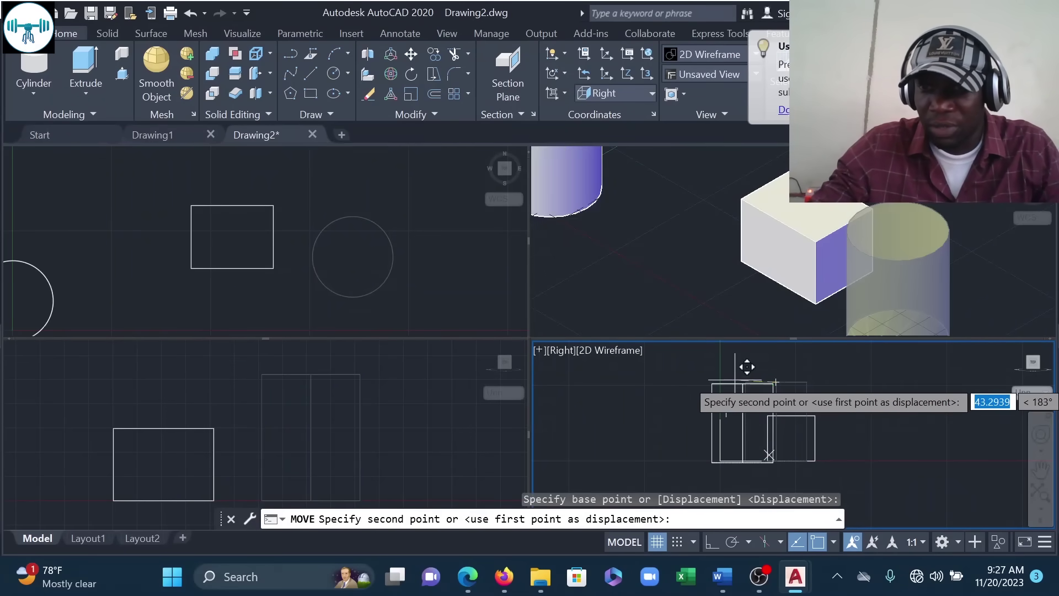
{"action": "left_click", "coordinate": [707, 375]}
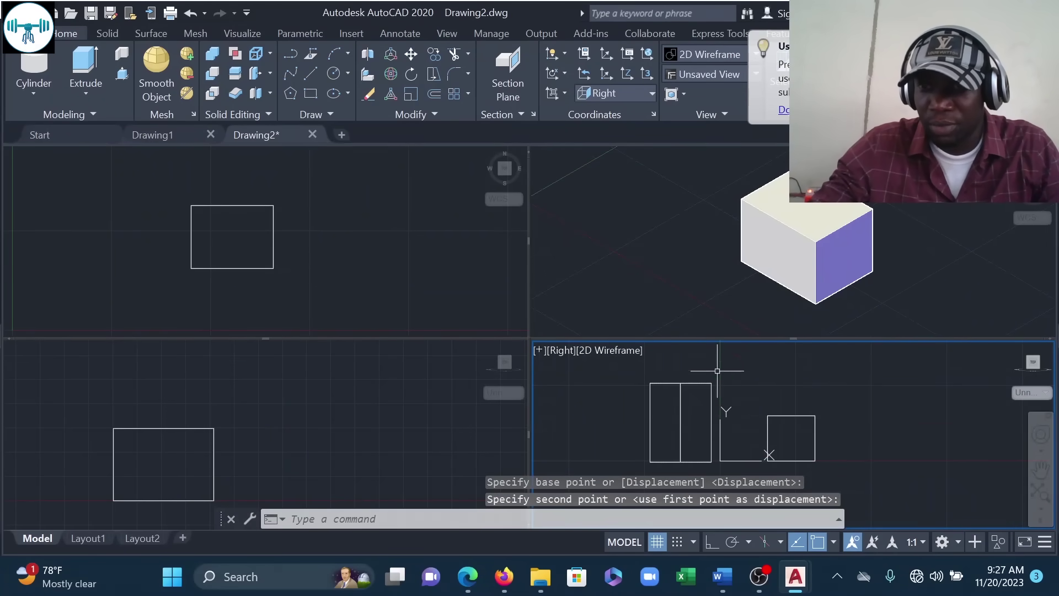
Step: Bring both the cylinder and the box into view in the SE Isometric, Front and Top viewports to check their positions
{"action": "left_click", "coordinate": [684, 280]}
{"action": "scroll", "coordinate": [775, 258], "scroll_direction": "down", "scroll_amount": 3}
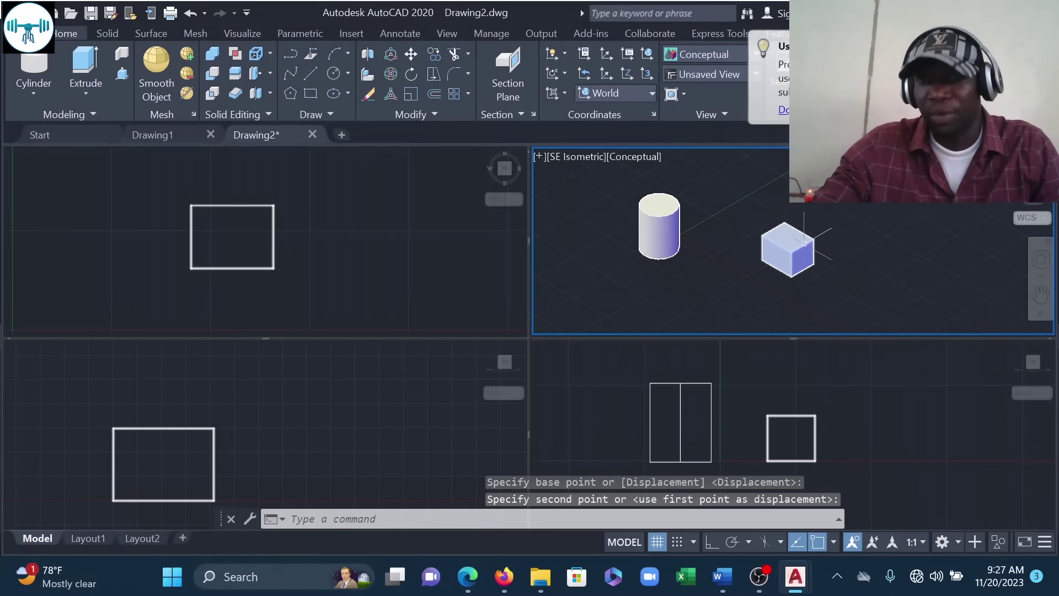
{"action": "left_click", "coordinate": [265, 408]}
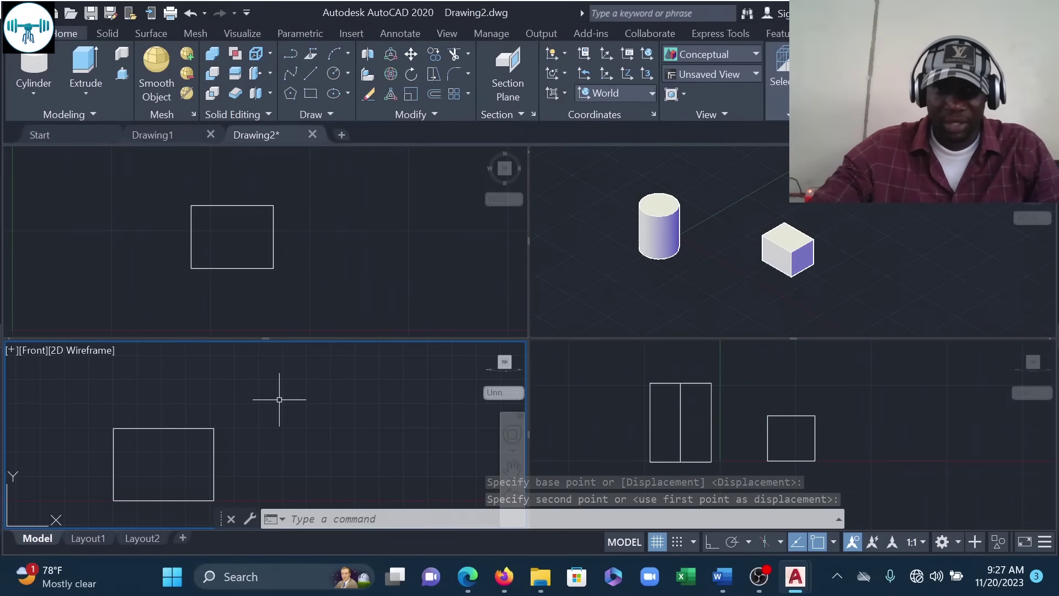
{"action": "scroll", "coordinate": [312, 411], "scroll_direction": "down", "scroll_amount": 3}
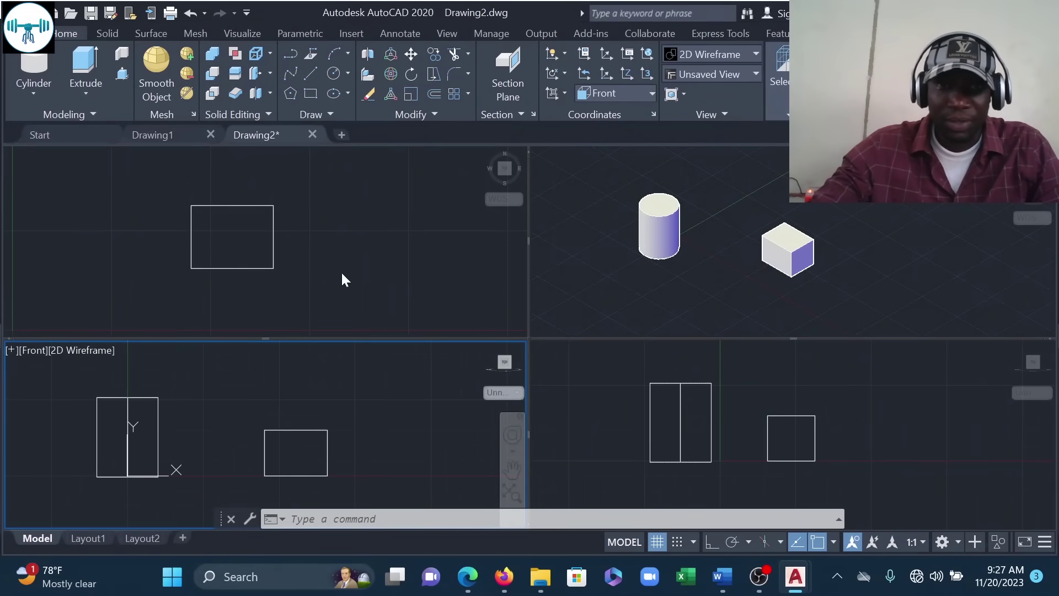
{"action": "left_click", "coordinate": [342, 223]}
{"action": "scroll", "coordinate": [356, 245], "scroll_direction": "down", "scroll_amount": 4}
{"action": "middle_click_drag", "start_coordinate": [356, 245], "coordinate": [335, 231]}
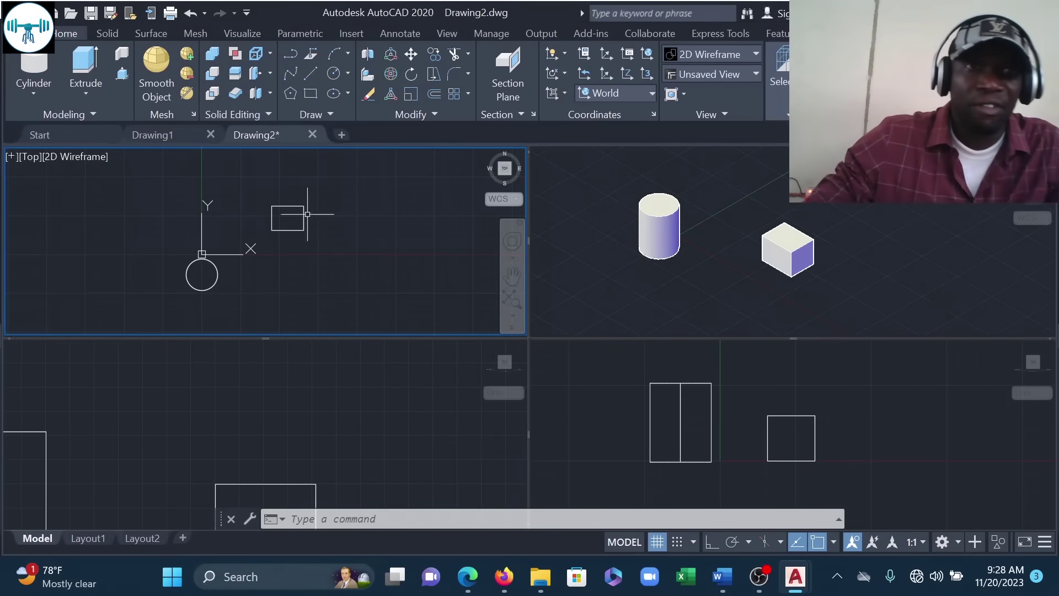
{"action": "left_click", "coordinate": [24, 92]}
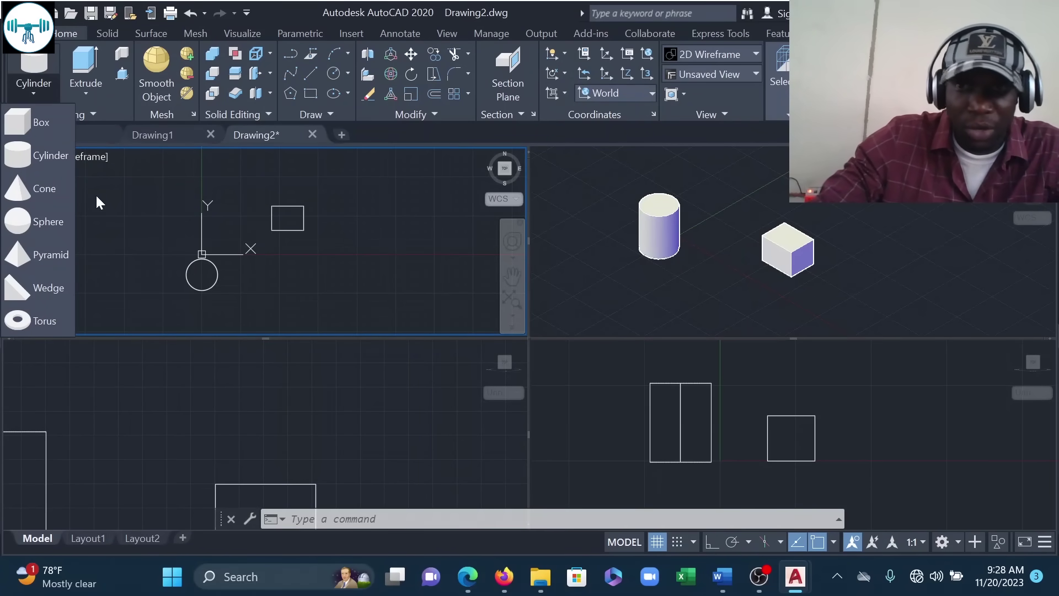
{"action": "left_click", "coordinate": [45, 319]}
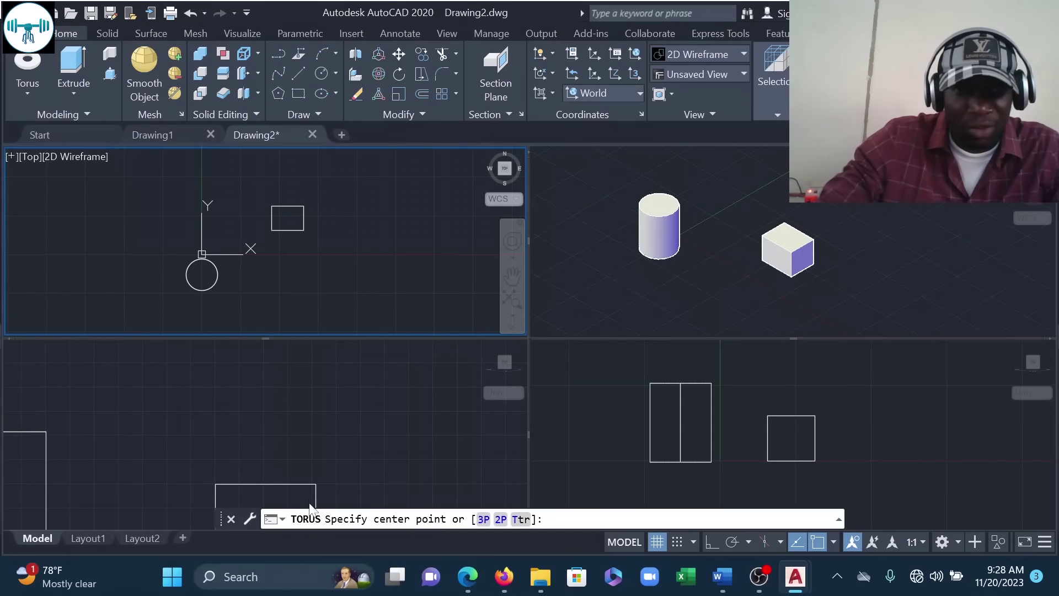
{"action": "left_click", "coordinate": [309, 449]}
{"action": "middle_click_drag", "start_coordinate": [308, 449], "coordinate": [364, 391]}
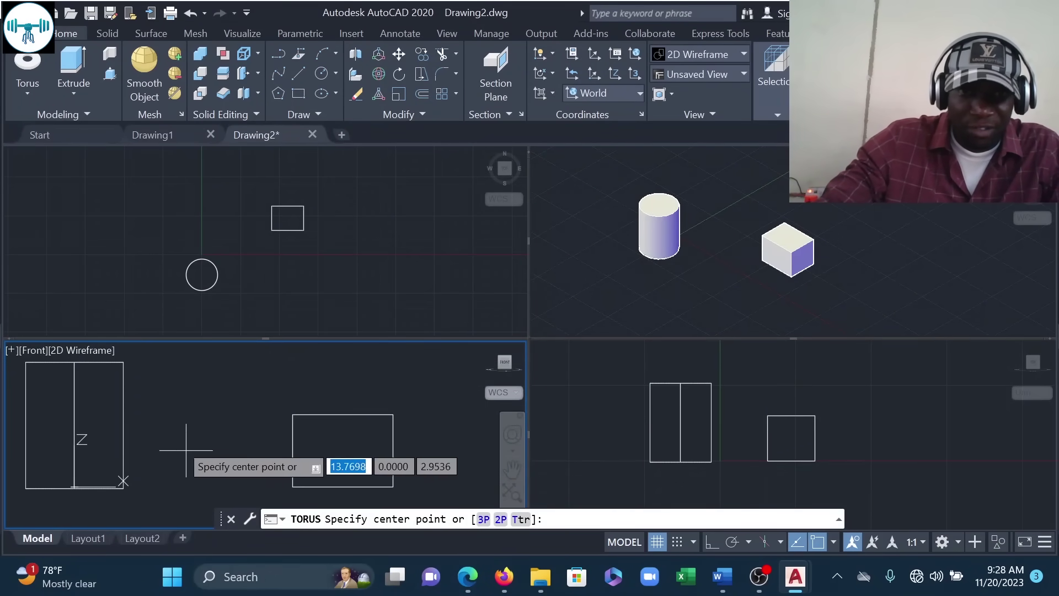
{"action": "left_click", "coordinate": [193, 417]}
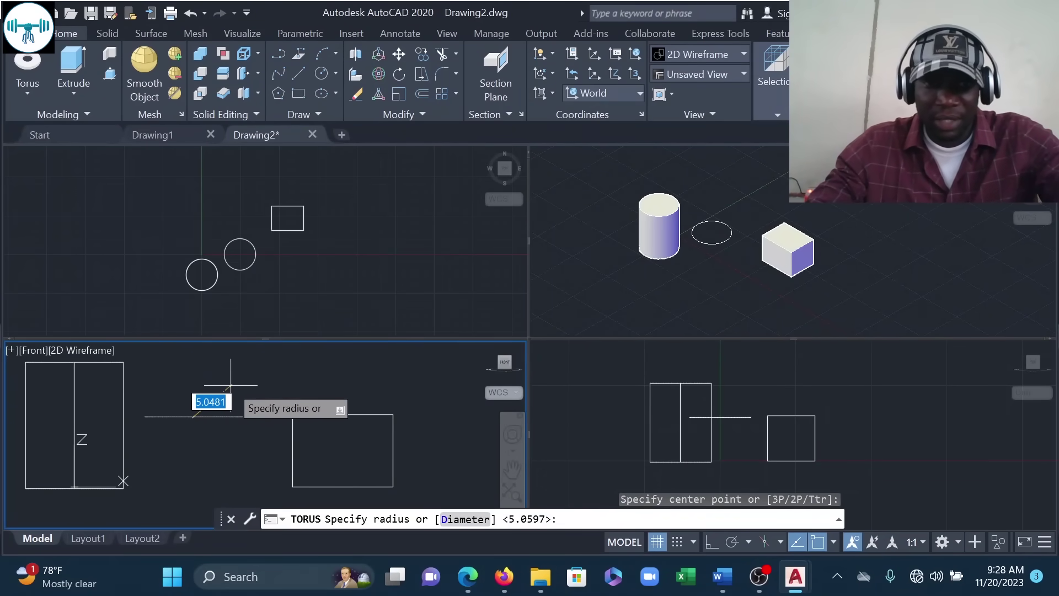
{"action": "key", "text": "Escape"}
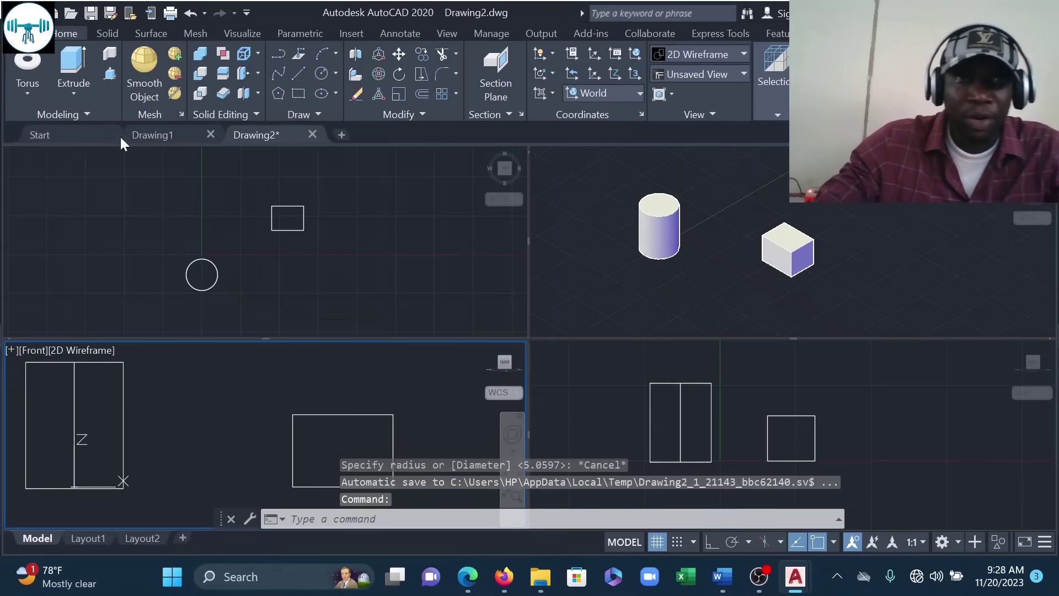
{"action": "left_click", "coordinate": [25, 63]}
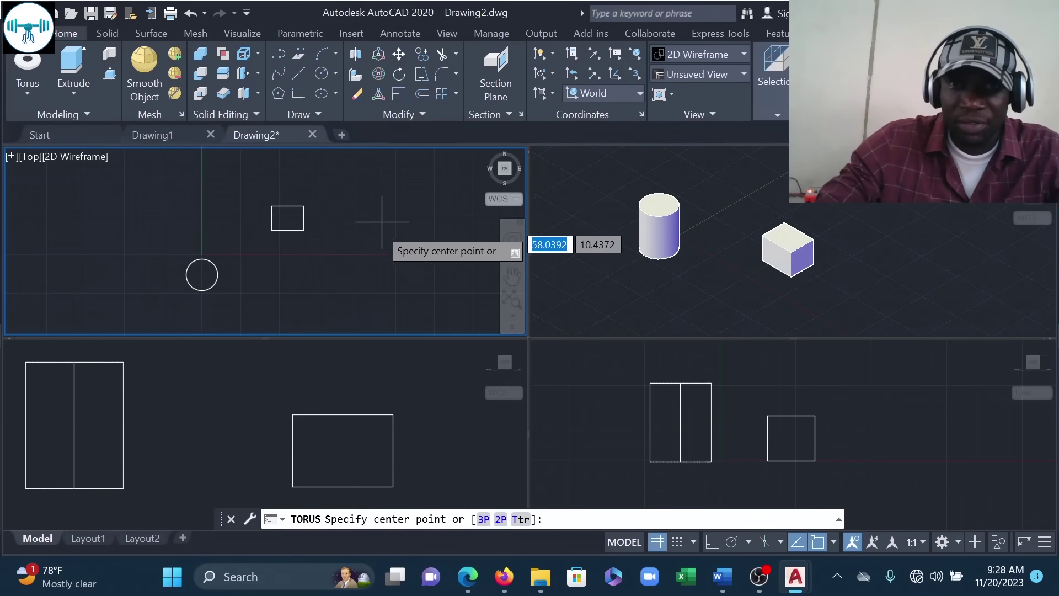
{"action": "left_click", "coordinate": [365, 265]}
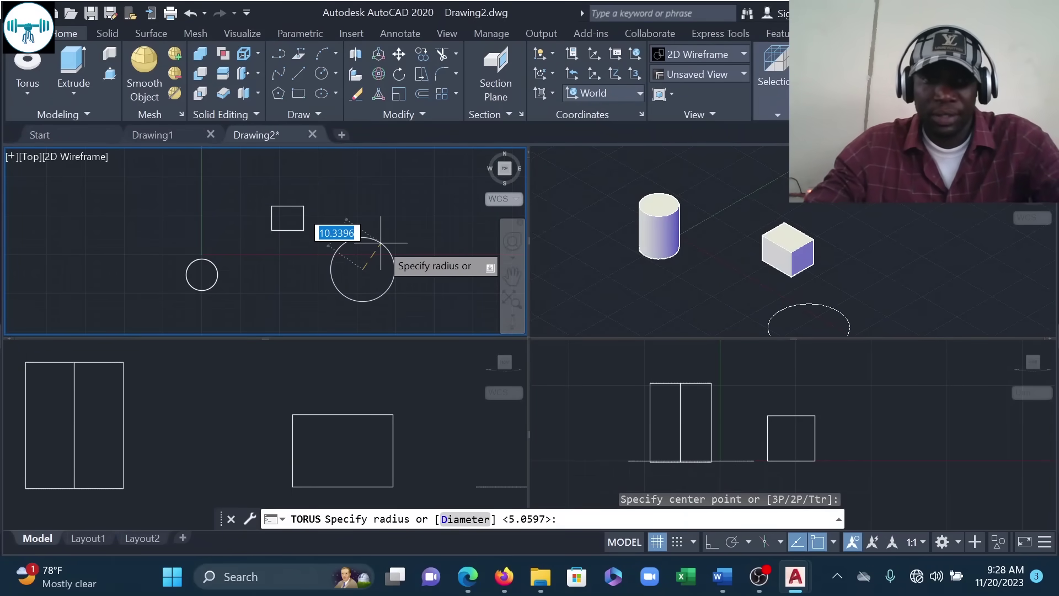
{"action": "key", "text": "Escape"}
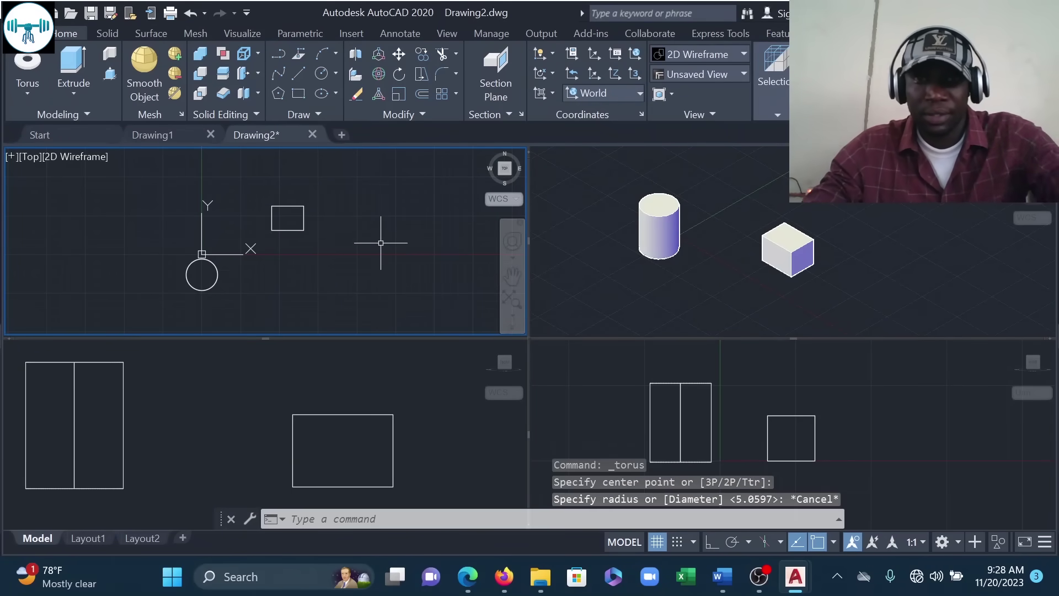
Step: Draw a solid torus near the box in the Top viewport, picking its radius and tube radius freehand
{"action": "left_click", "coordinate": [28, 65]}
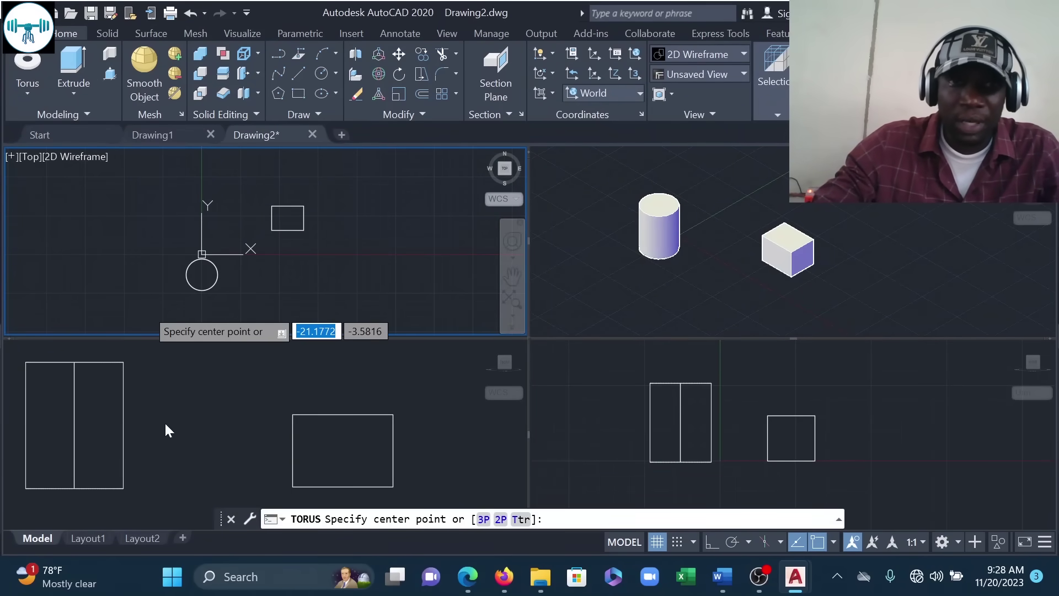
{"action": "left_click", "coordinate": [349, 268]}
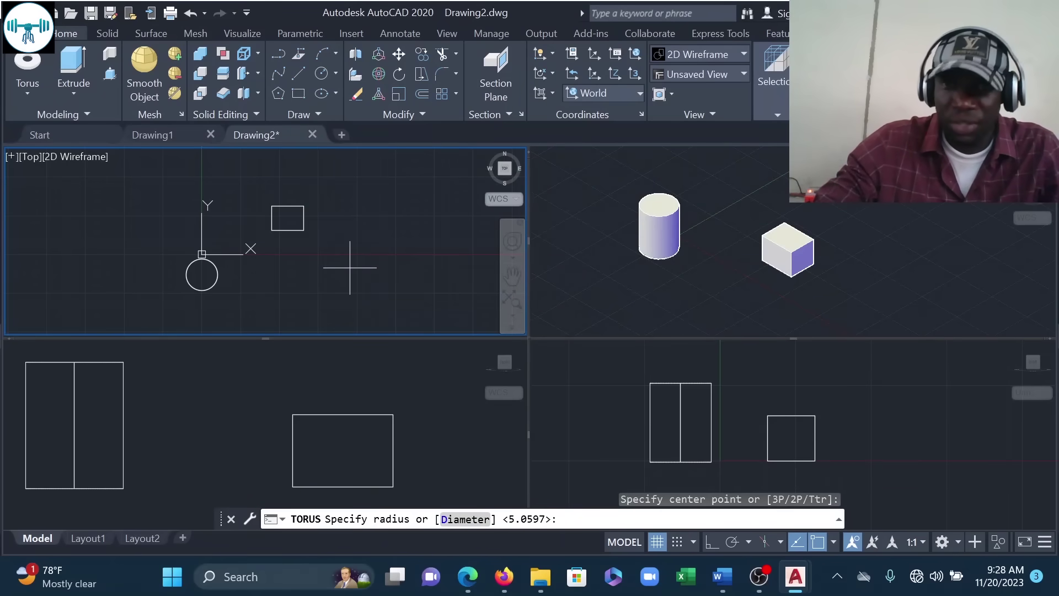
{"action": "left_click", "coordinate": [390, 268]}
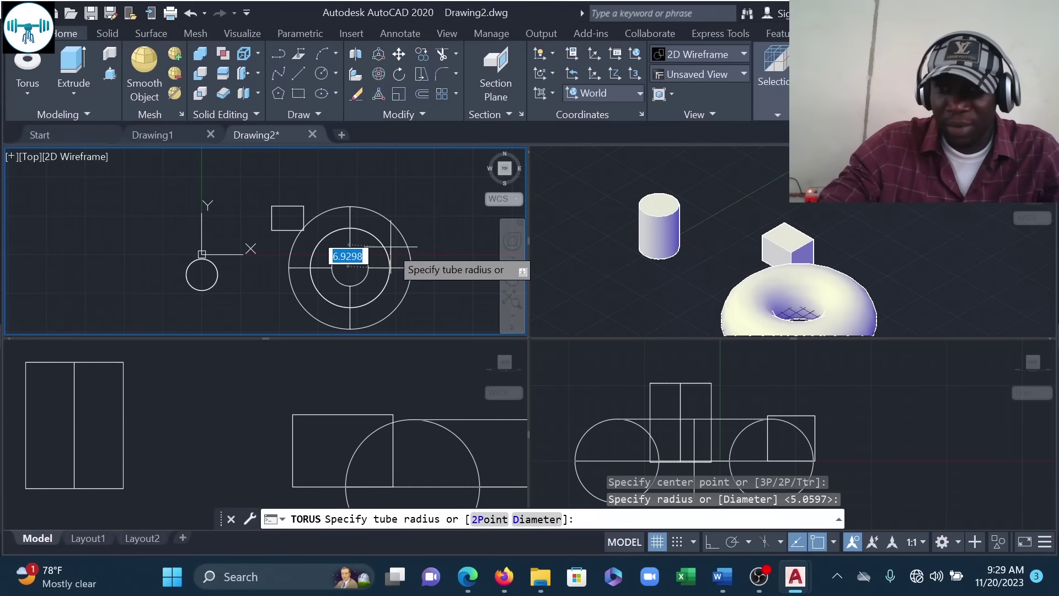
{"action": "left_click", "coordinate": [388, 276]}
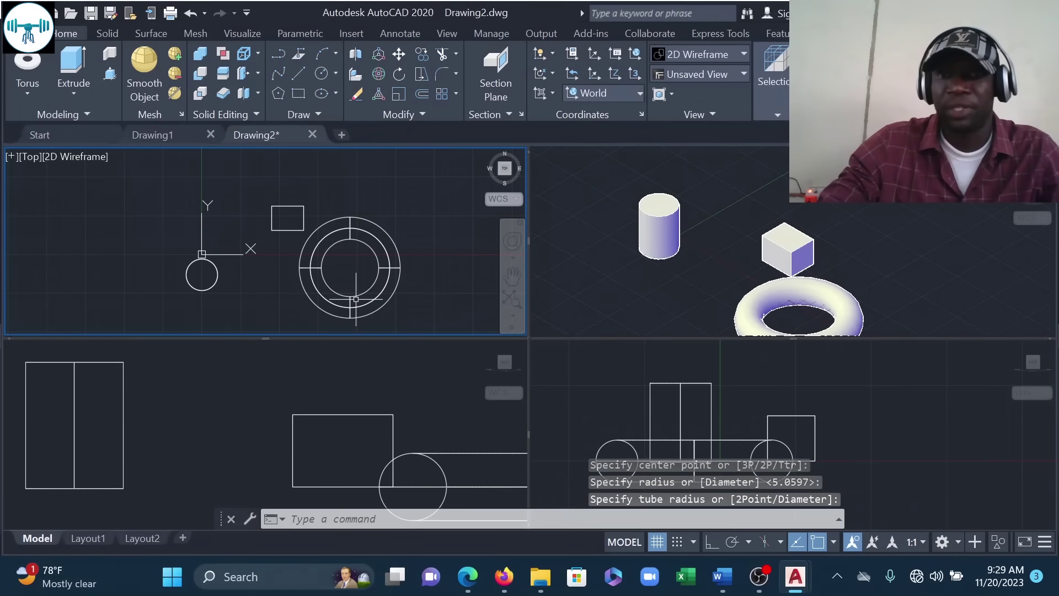
Step: Bring the torus, box and cylinder fully into view in the Front, Right and SE Isometric viewports to check their positions
{"action": "left_click", "coordinate": [421, 413]}
{"action": "scroll", "coordinate": [342, 403], "scroll_direction": "down", "scroll_amount": 5}
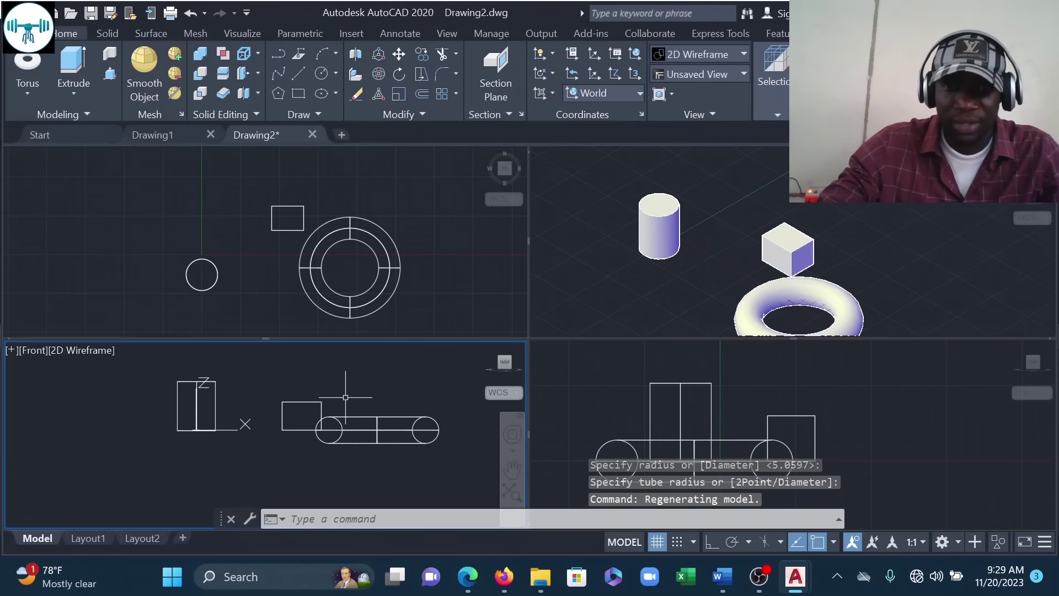
{"action": "left_click", "coordinate": [844, 400]}
{"action": "middle_click_drag", "start_coordinate": [872, 406], "coordinate": [907, 408]}
{"action": "left_click", "coordinate": [889, 246]}
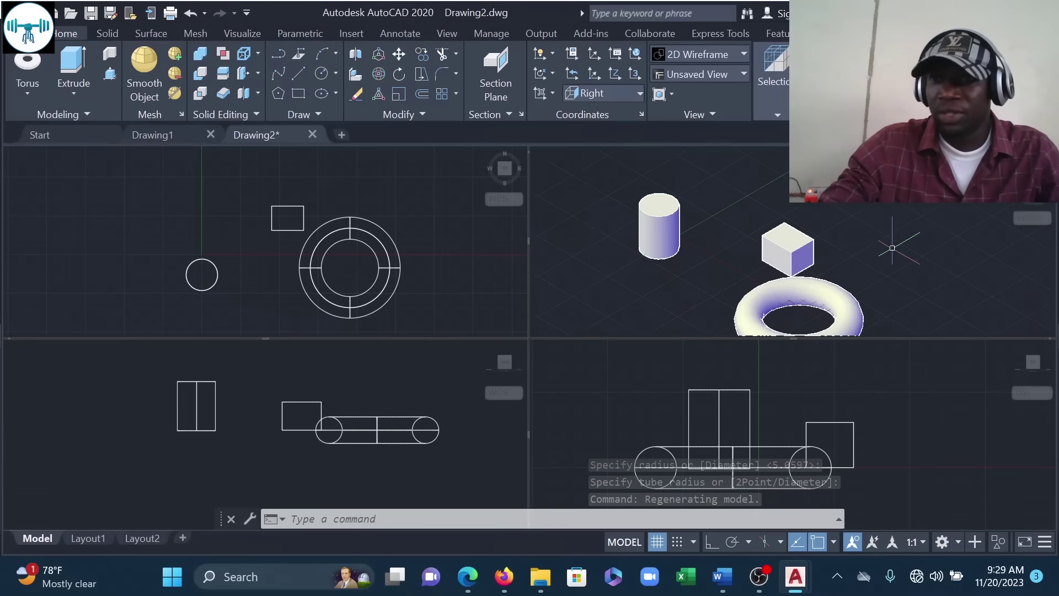
{"action": "scroll", "coordinate": [888, 244], "scroll_direction": "down", "scroll_amount": 1}
{"action": "middle_click_drag", "start_coordinate": [788, 350], "coordinate": [779, 309]}
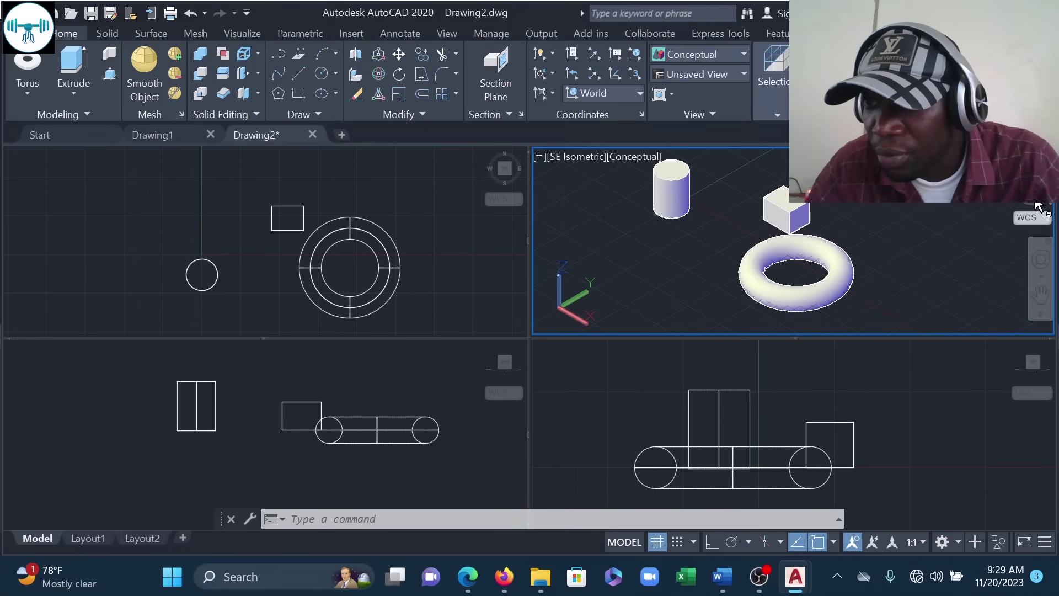
{"action": "mouse_move", "coordinate": [1029, 216]}
{"action": "middle_mouse_down", "text": "shift"}
{"action": "mouse_move", "coordinate": [1029, 185]}
{"action": "mouse_move", "coordinate": [1029, 211]}
{"action": "mouse_move", "coordinate": [990, 230]}
{"action": "mouse_move", "coordinate": [1042, 205]}
{"action": "middle_mouse_up", "text": "shift"}
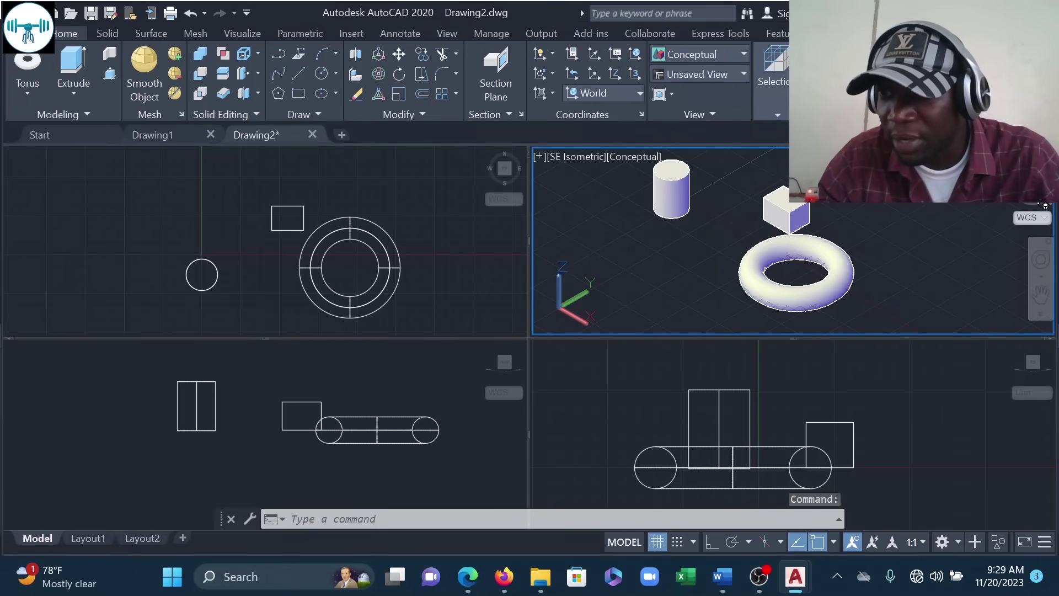
{"action": "mouse_move", "coordinate": [1037, 201]}
{"action": "middle_mouse_down", "text": "shift"}
{"action": "mouse_move", "coordinate": [927, 217]}
{"action": "mouse_move", "coordinate": [1009, 196]}
{"action": "mouse_move", "coordinate": [560, 319]}
{"action": "mouse_move", "coordinate": [563, 163]}
{"action": "mouse_move", "coordinate": [568, 182]}
{"action": "mouse_move", "coordinate": [535, 161]}
{"action": "mouse_move", "coordinate": [551, 172]}
{"action": "middle_mouse_up", "text": "shift"}
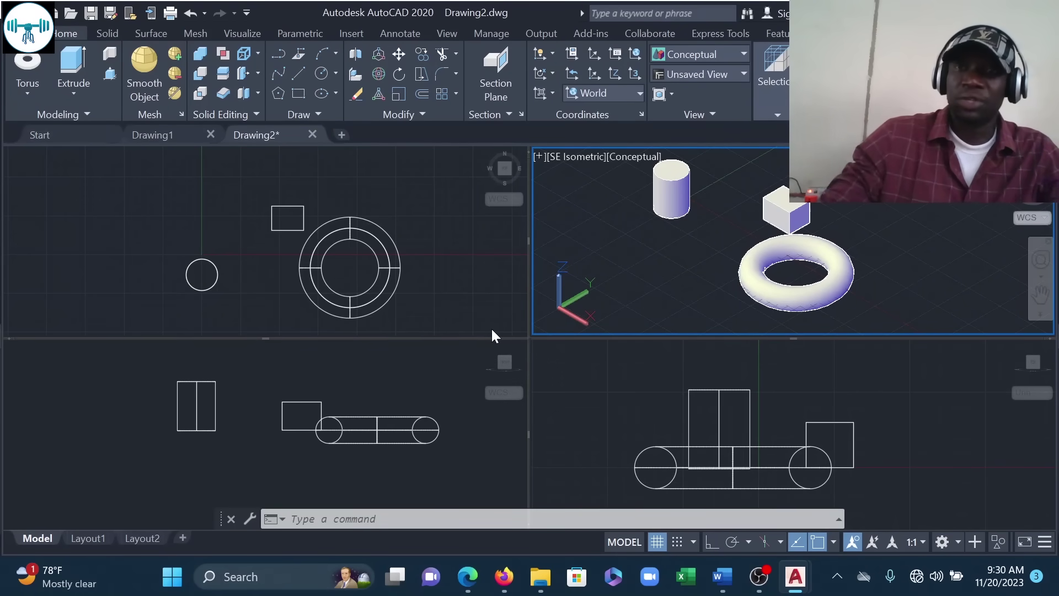
Step: Show the available commands for creating solids from profiles: Extrude, Loft, Revolve and Sweep
{"action": "left_click", "coordinate": [78, 128]}
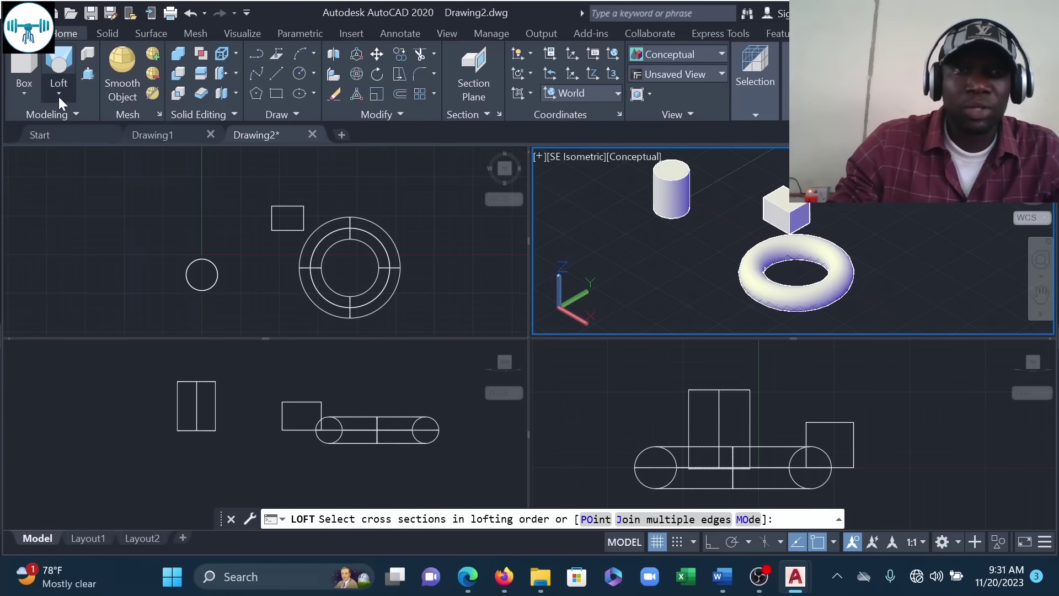
{"action": "left_click", "coordinate": [58, 97]}
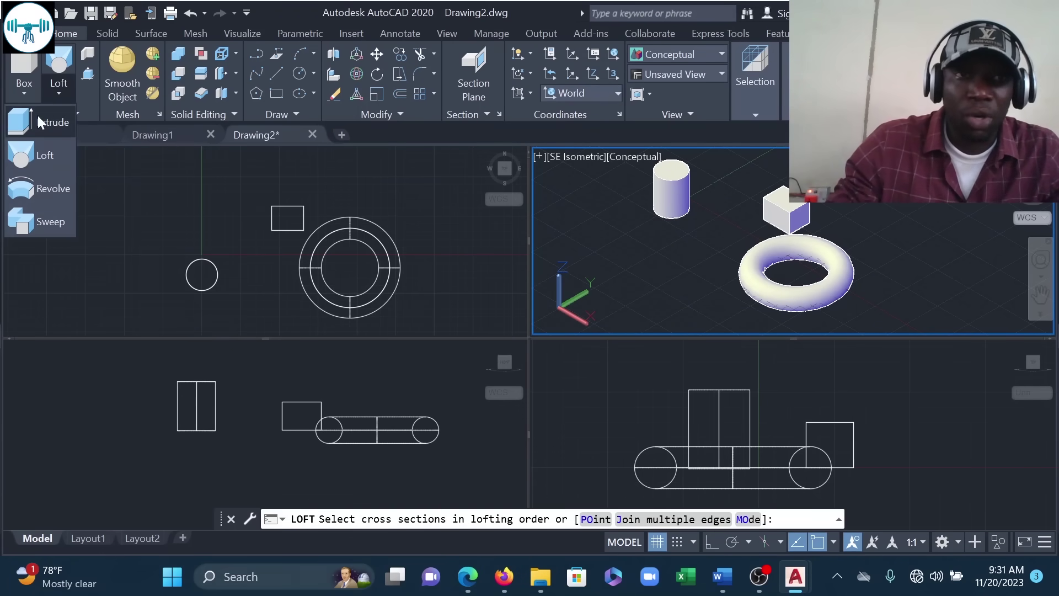